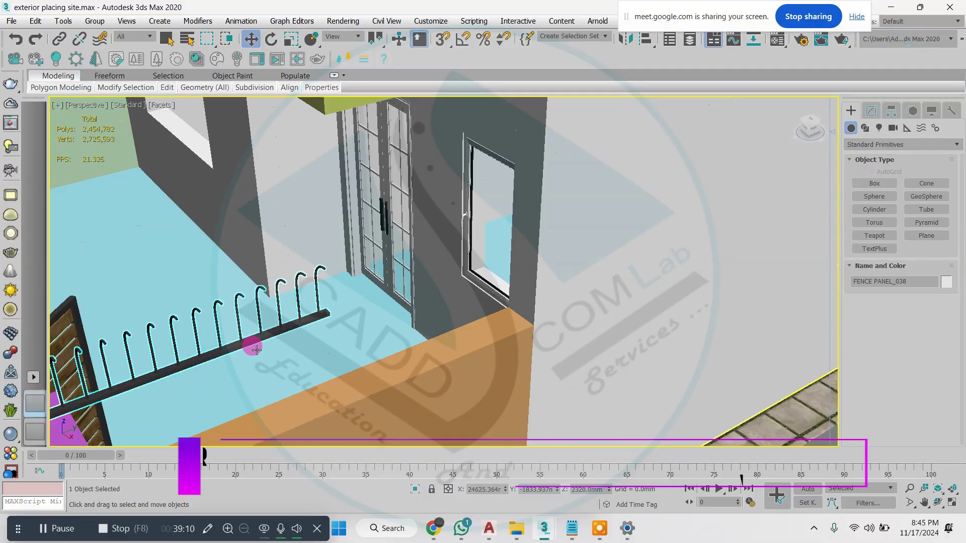
middle_drag(289, 288, 330, 250)
scroll(207, 254, down, 10)
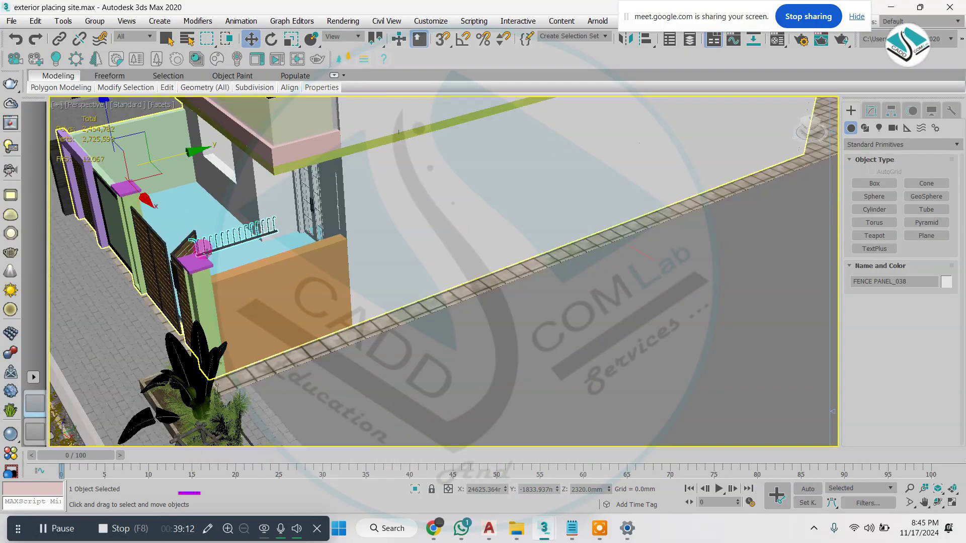
drag(273, 251, 349, 308)
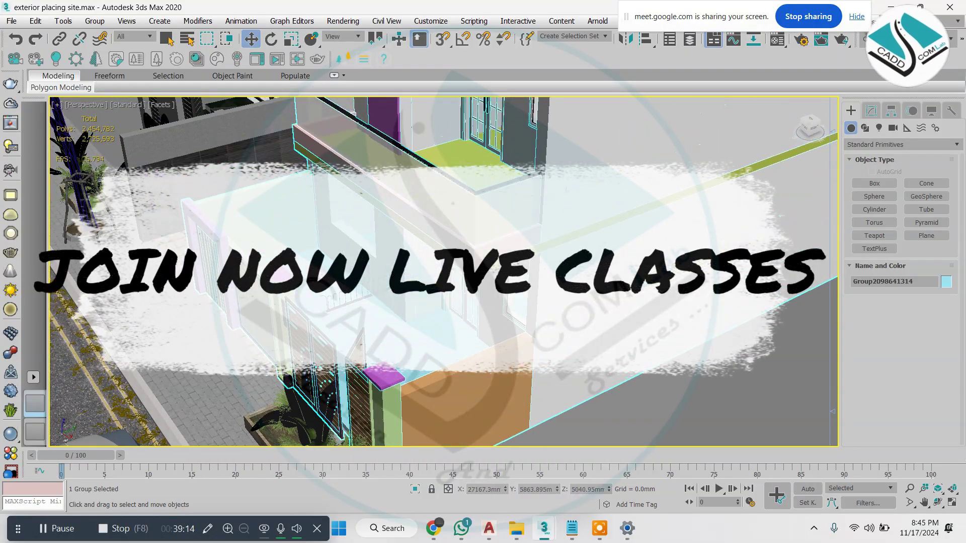
key(ctrl+z)
key(ctrl+z)
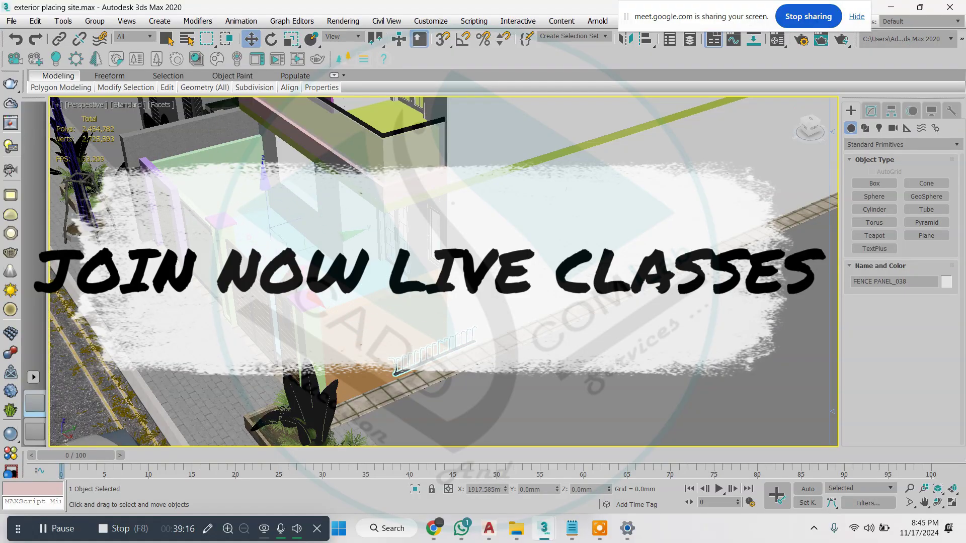
- Move the fence panel along X onto the open ground beside the house
scroll(388, 328, down, 4)
alt+middle_drag(389, 328, 192, 341)
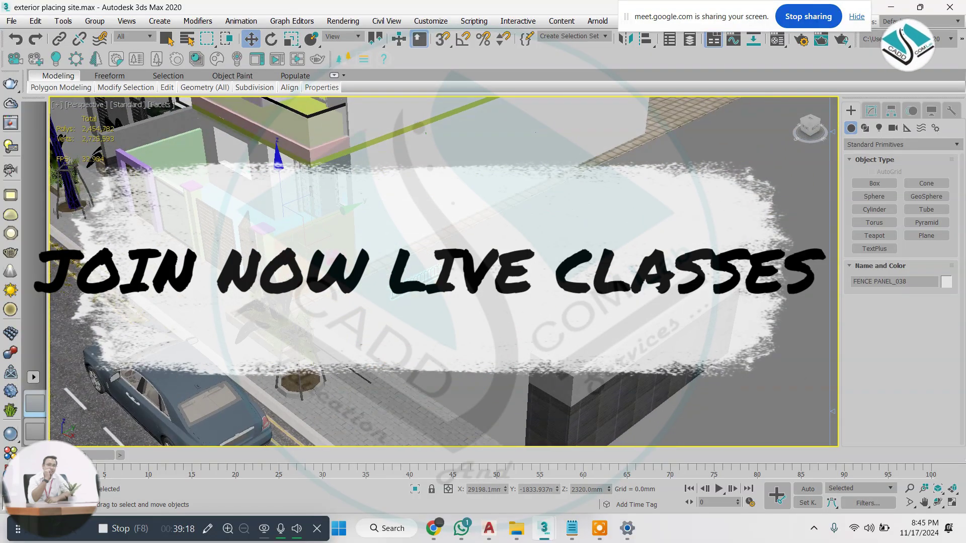
drag(370, 287, 382, 292)
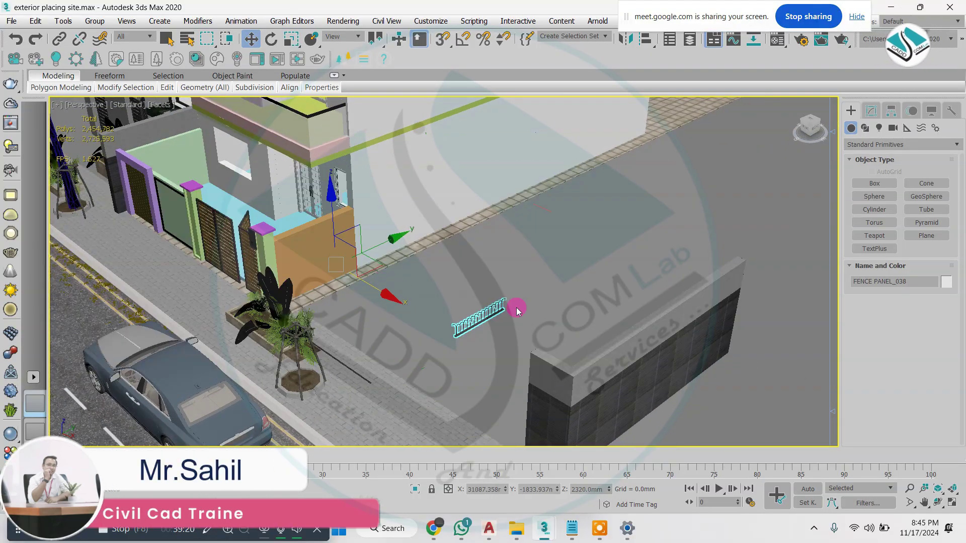
- Move only the fence panel's pivot along X until it sits on the panel's near end
click(898, 114)
click(884, 192)
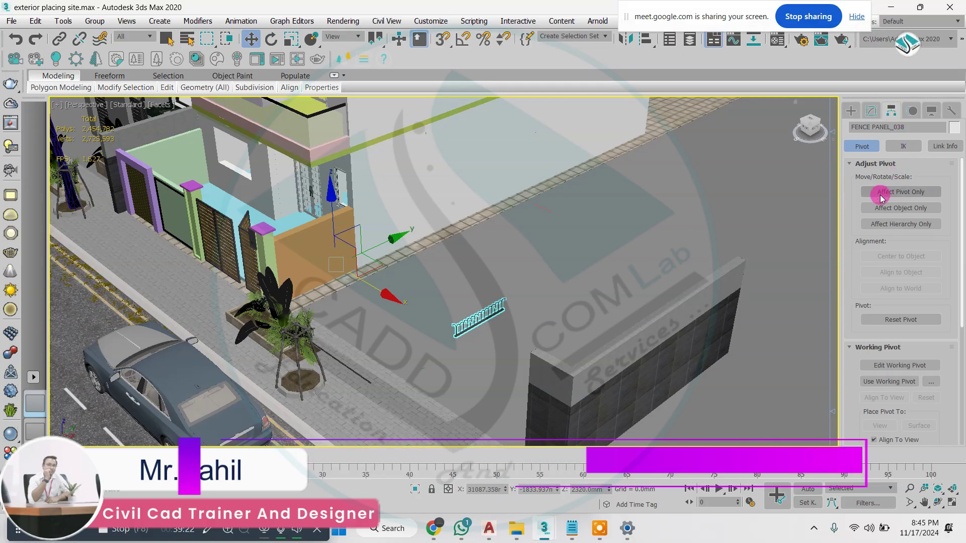
drag(388, 289, 506, 353)
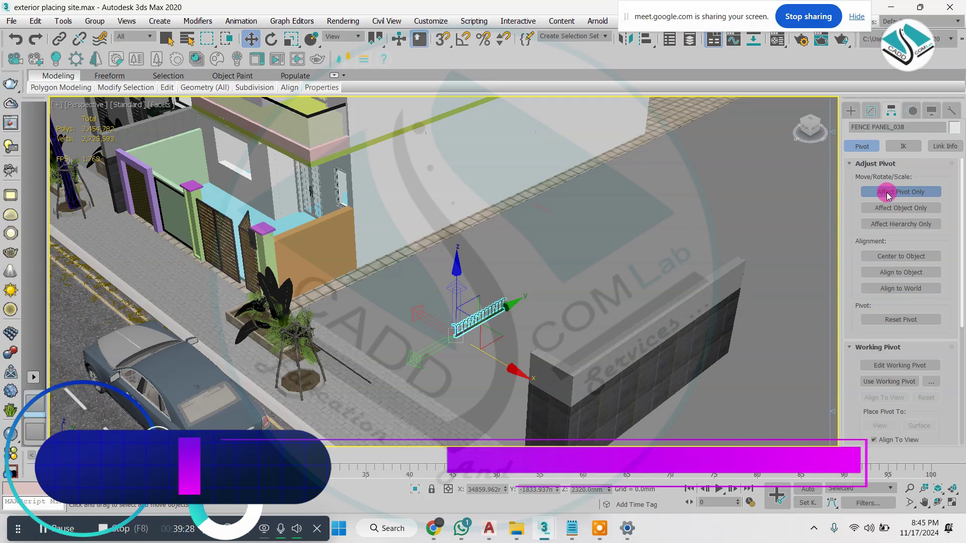
click(851, 112)
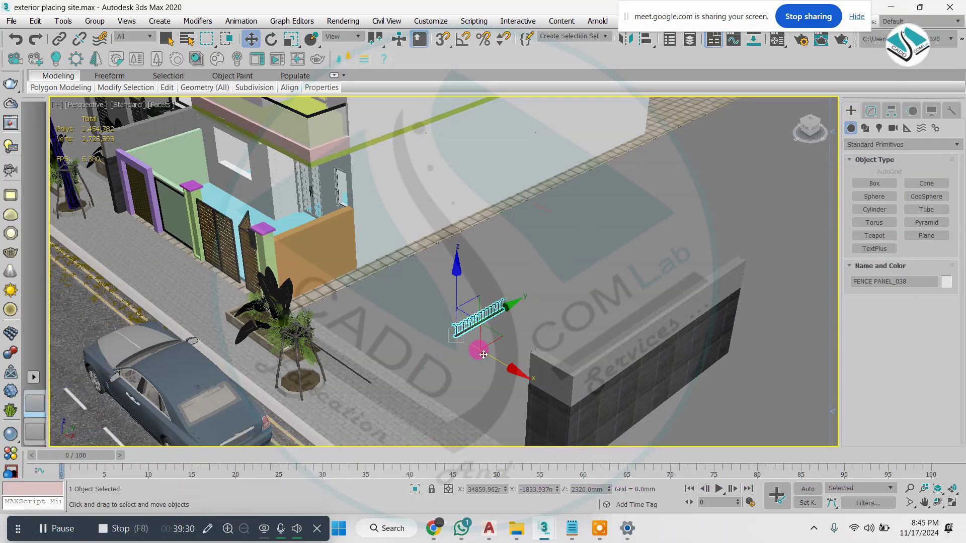
- Move the fence panel beside the orange side wall, to about X 28098 mm and Y -1270 mm
scroll(308, 259, up, 6)
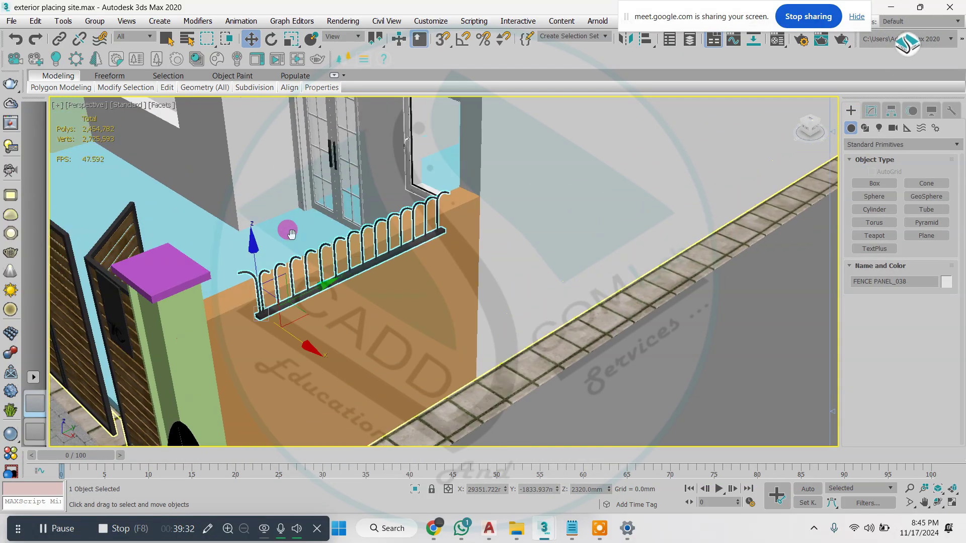
drag(302, 355, 373, 274)
alt+middle_drag(375, 277, 520, 274)
drag(511, 267, 360, 304)
click(358, 291)
click(309, 250)
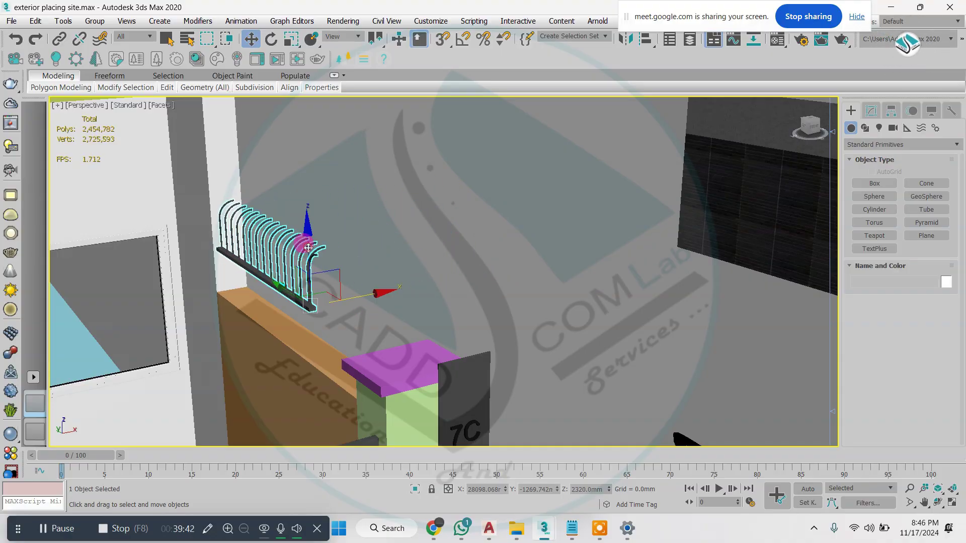
- Lower the fence panel to about Z 2019 mm and shift it along X toward the top of the side wall
drag(308, 221, 310, 278)
alt+middle_drag(349, 347, 300, 386)
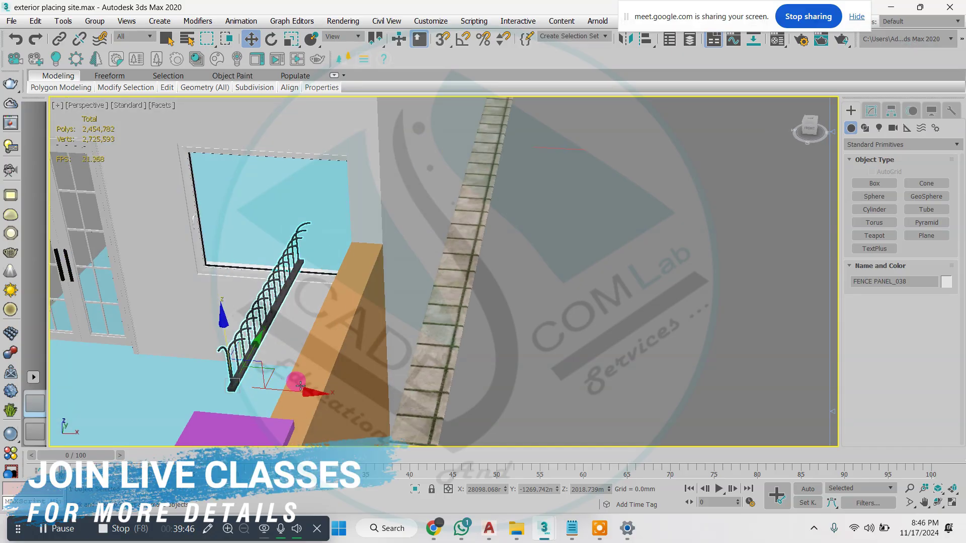
drag(300, 394, 366, 403)
- Snap the fence panel's far end to the side wall's top corner, then shift it along X to about 28393 mm
alt+middle_drag(335, 359, 418, 349)
key(s)
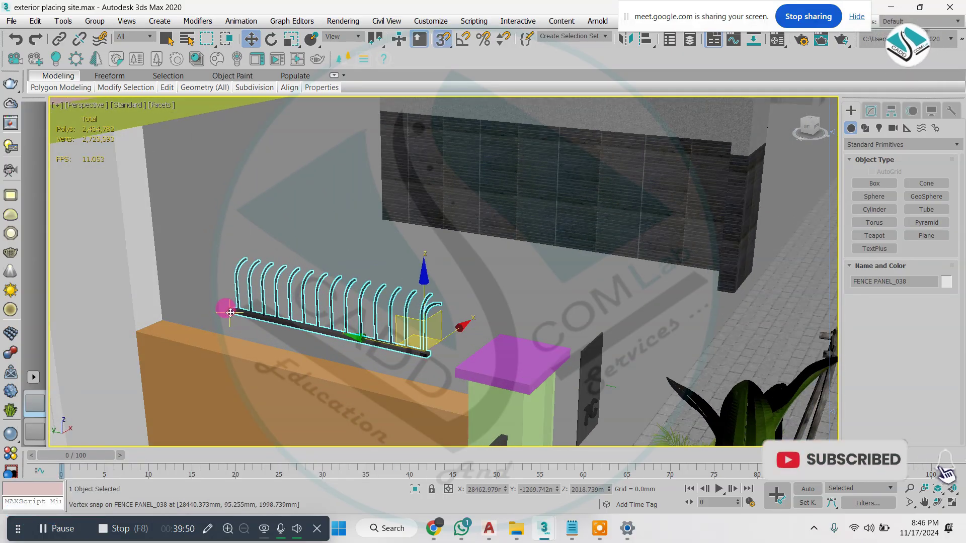
drag(230, 313, 157, 326)
key(s)
alt+middle_drag(282, 336, 324, 341)
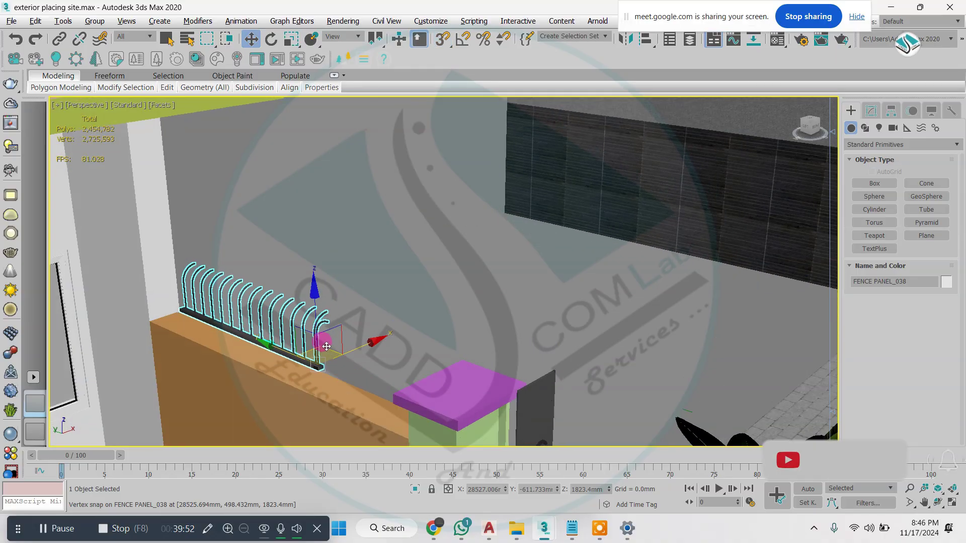
scroll(337, 363, up, 3)
drag(338, 358, 304, 370)
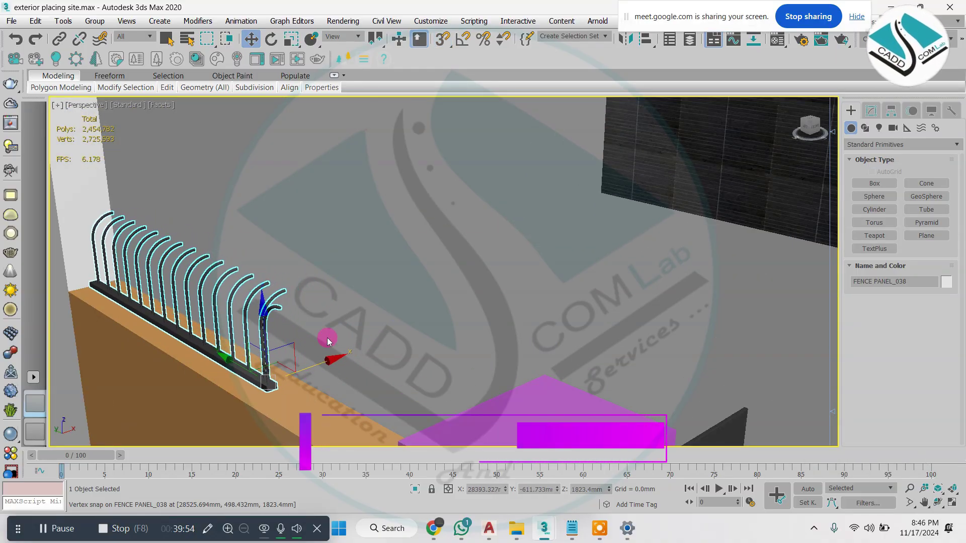
- Shorten the fence panel by scaling it along the length of the side wall
scroll(327, 337, down, 5)
alt+middle_drag(415, 358, 429, 280)
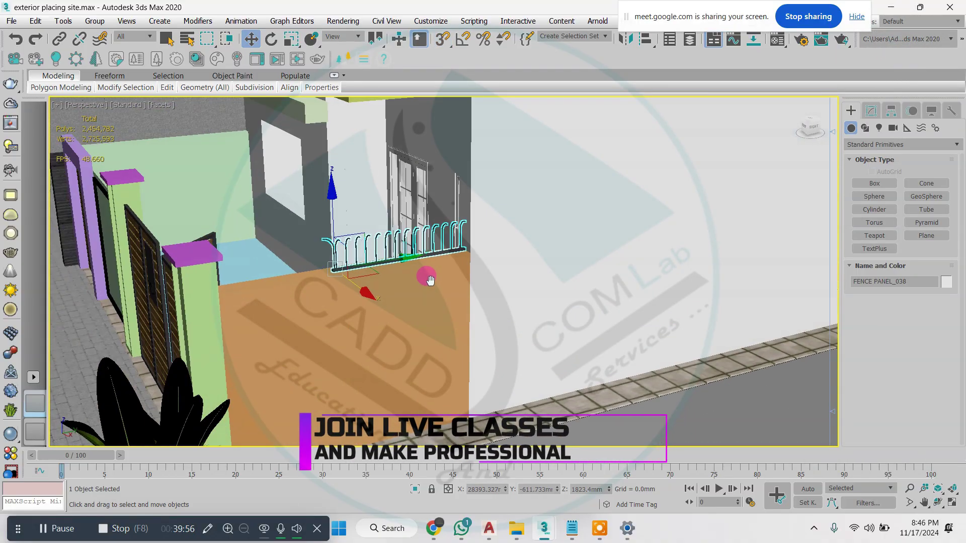
scroll(429, 279, up, 2)
middle_drag(351, 279, 341, 296)
key(r)
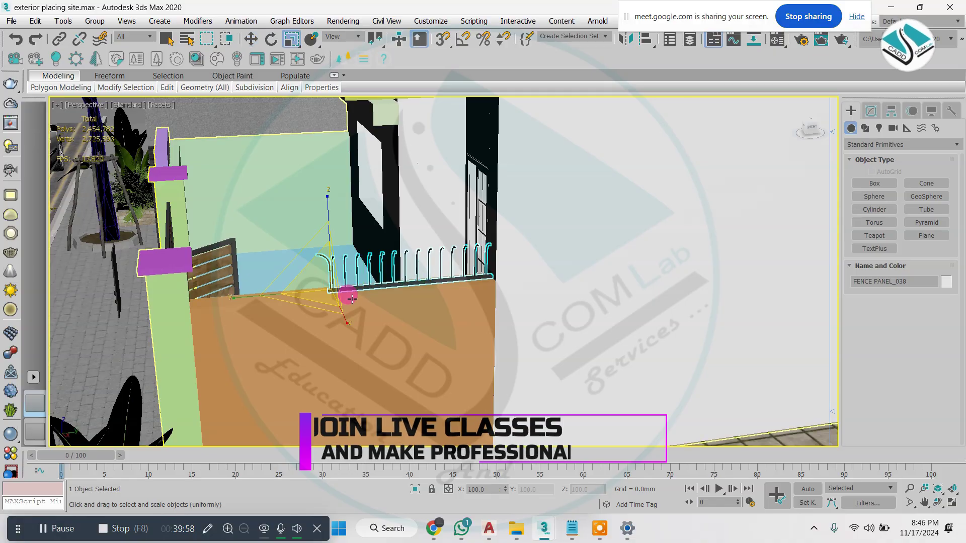
key(w)
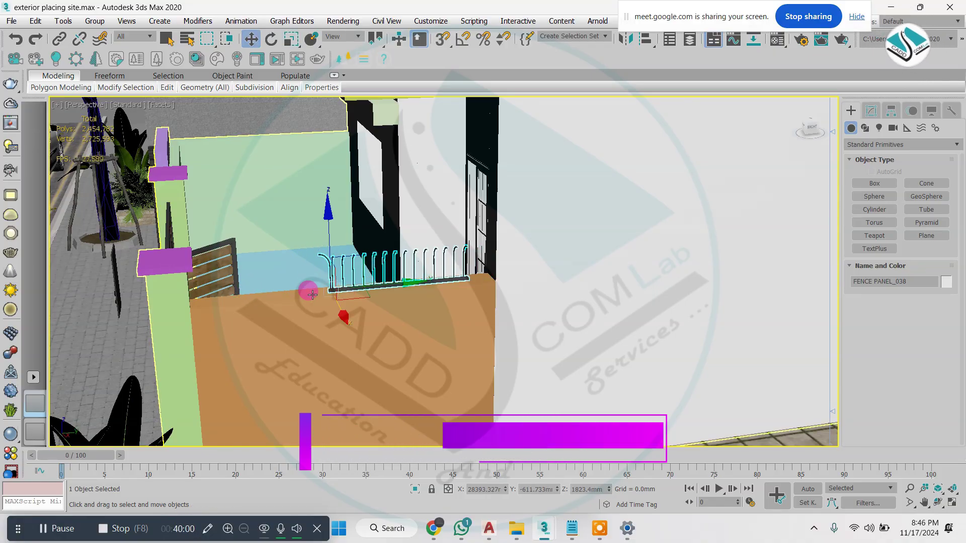
- Make one copy of the fence panel along the side wall toward the gate pillar
scroll(367, 308, up, 3)
scroll(392, 314, down, 1)
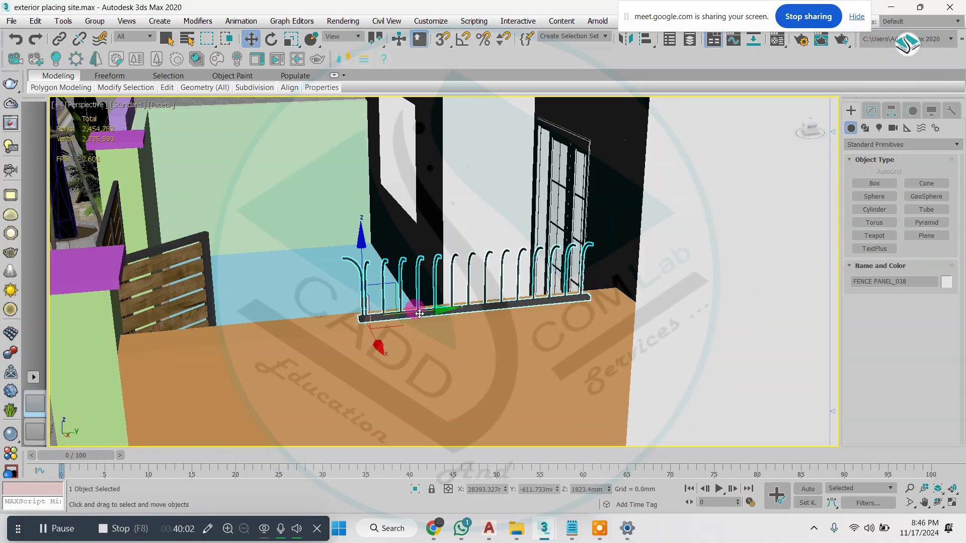
mouse_move(419, 313)
mouse_down()
mouse_move(459, 320)
mouse_move(430, 312)
mouse_move(201, 343)
mouse_up()
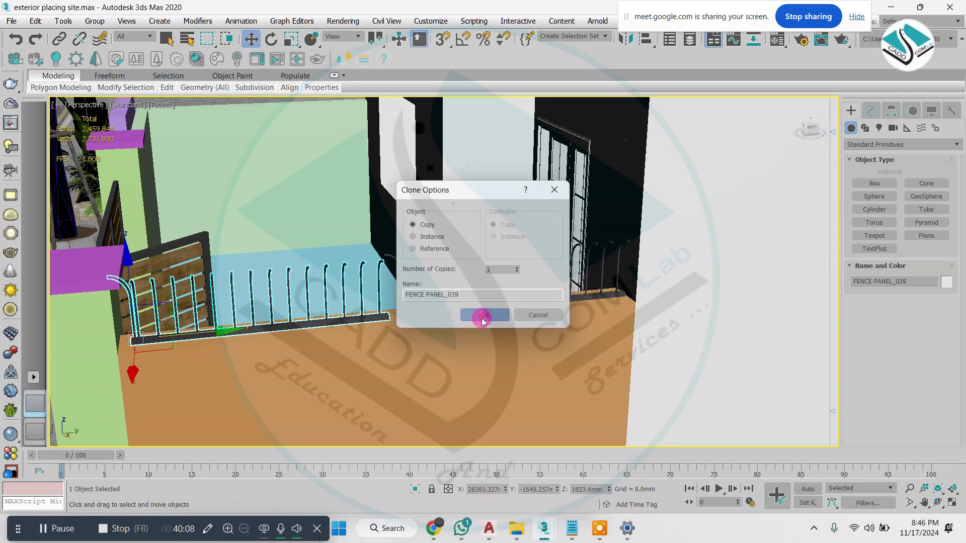
click(483, 316)
- Stretch the copied fence panel along the wall and shift it to fit between the first panel and the gate pillar
key(r)
middle_drag(107, 359, 154, 338)
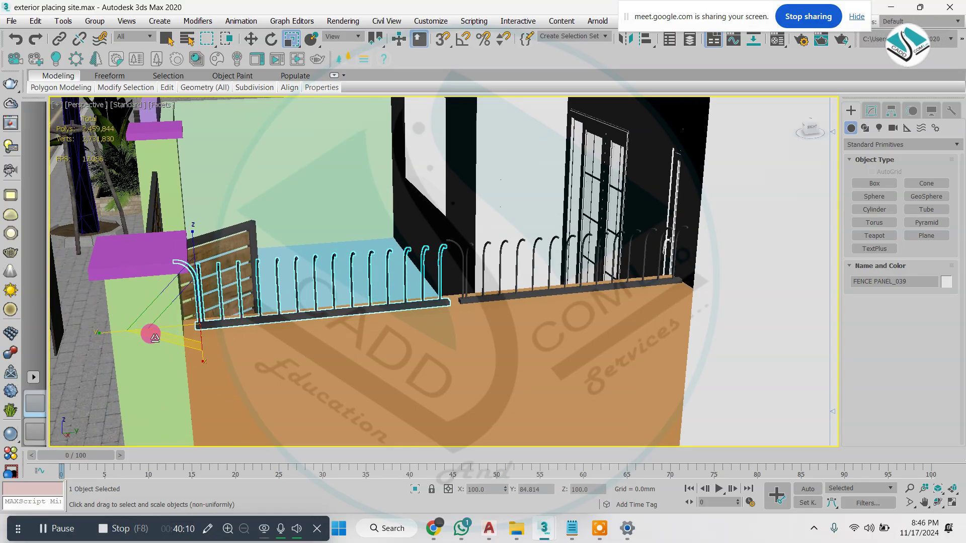
drag(116, 330, 112, 332)
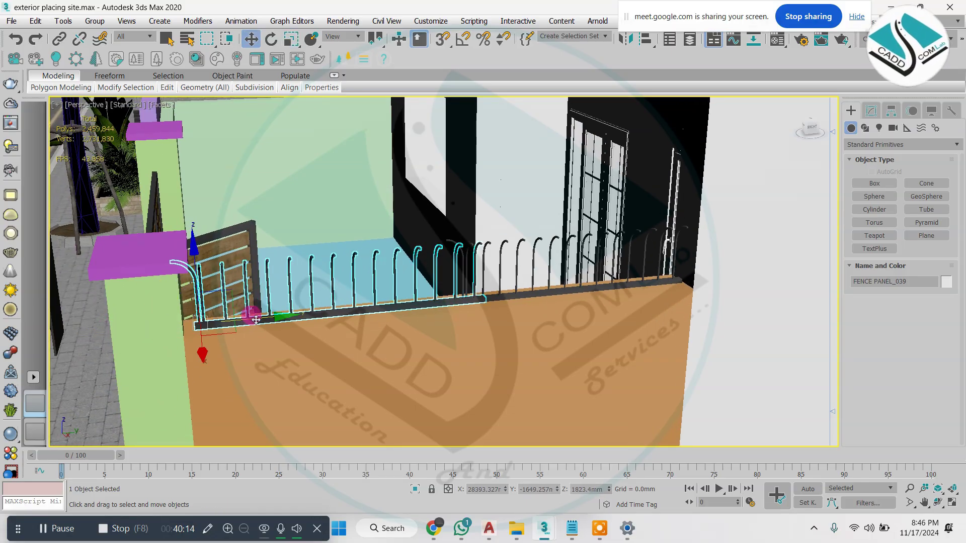
drag(256, 319, 243, 319)
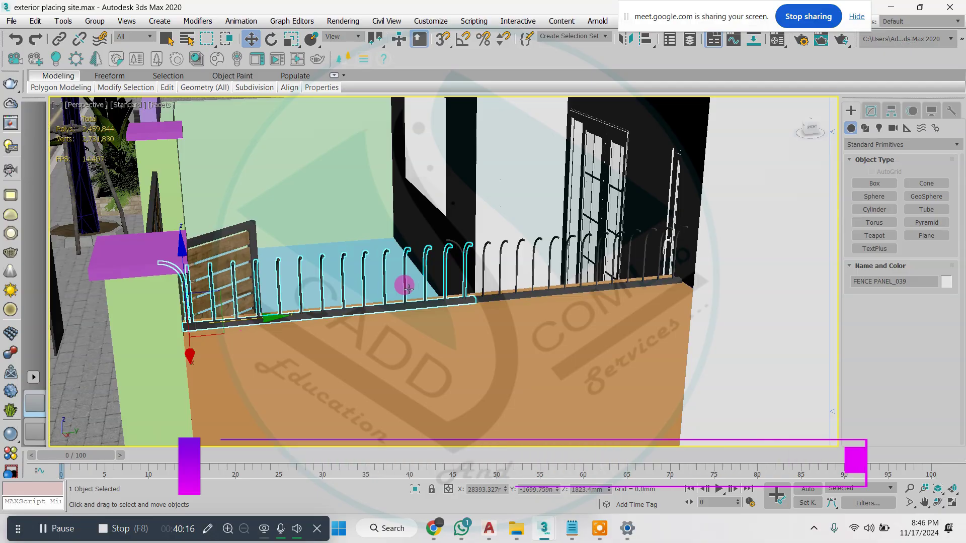
- Examine the side wall fence, the front gates and the pavement planters from several angles
scroll(408, 289, down, 8)
alt+middle_drag(332, 302, 425, 276)
click(452, 277)
scroll(373, 313, up, 3)
scroll(373, 313, up, 3)
scroll(383, 287, down, 4)
scroll(425, 279, down, 3)
middle_drag(487, 245, 477, 306)
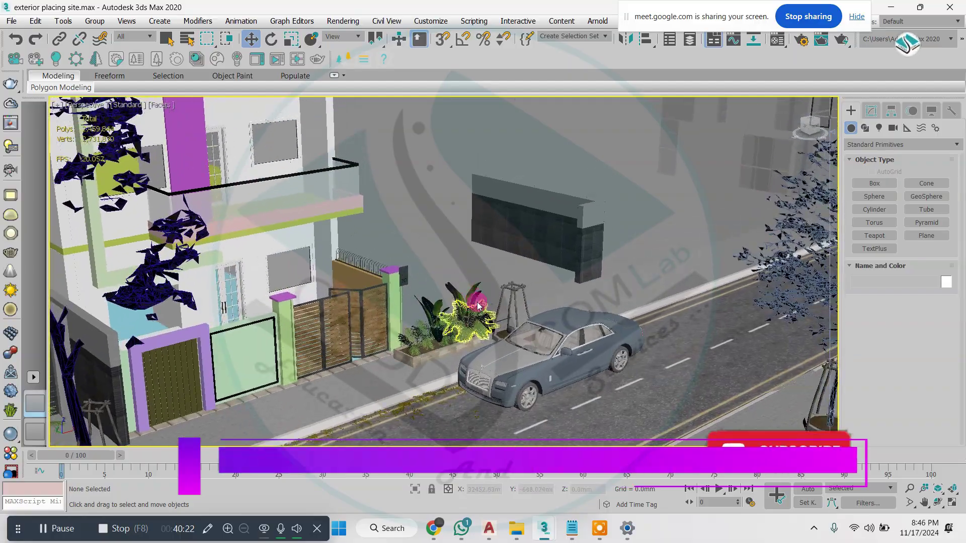
scroll(478, 306, down, 4)
alt+middle_drag(318, 302, 405, 345)
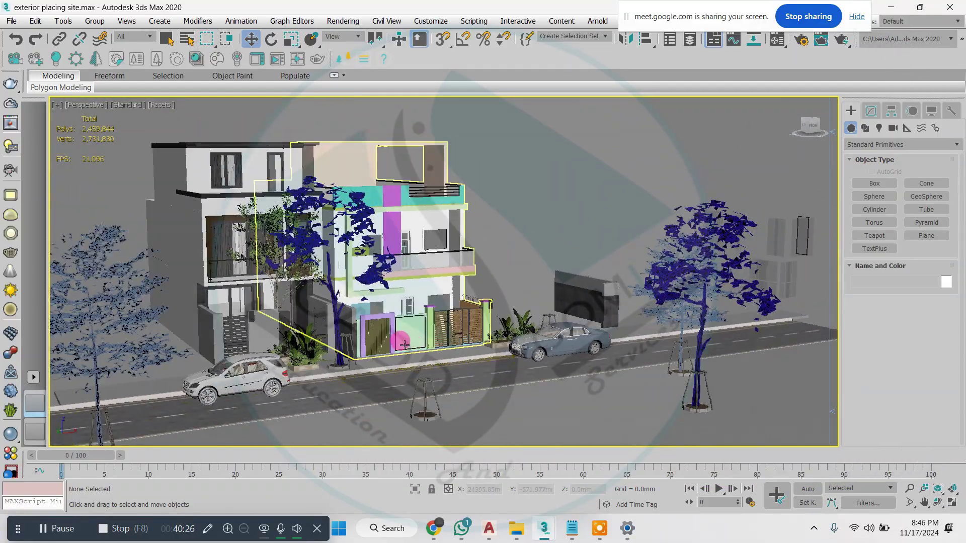
scroll(317, 355, up, 5)
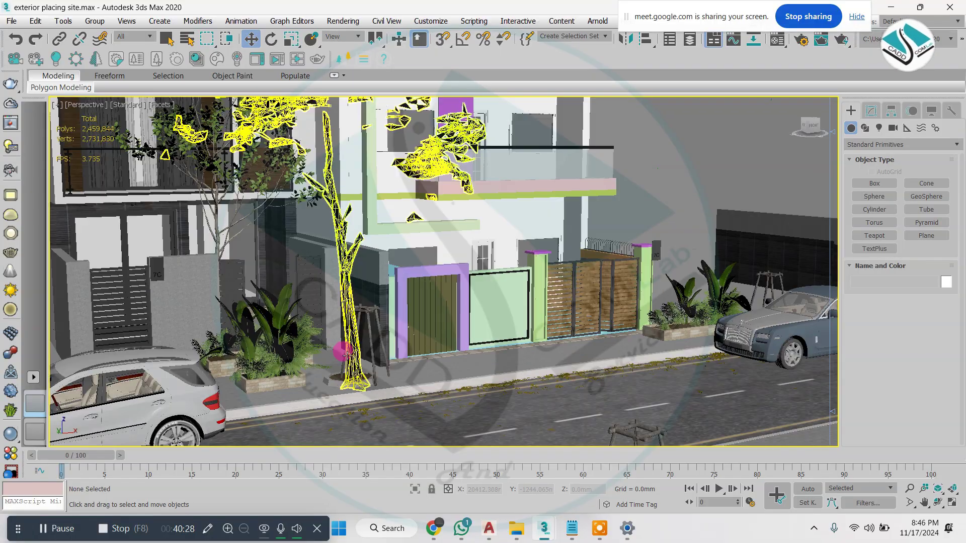
alt+middle_drag(293, 358, 193, 196)
scroll(398, 272, up, 3)
scroll(384, 274, down, 3)
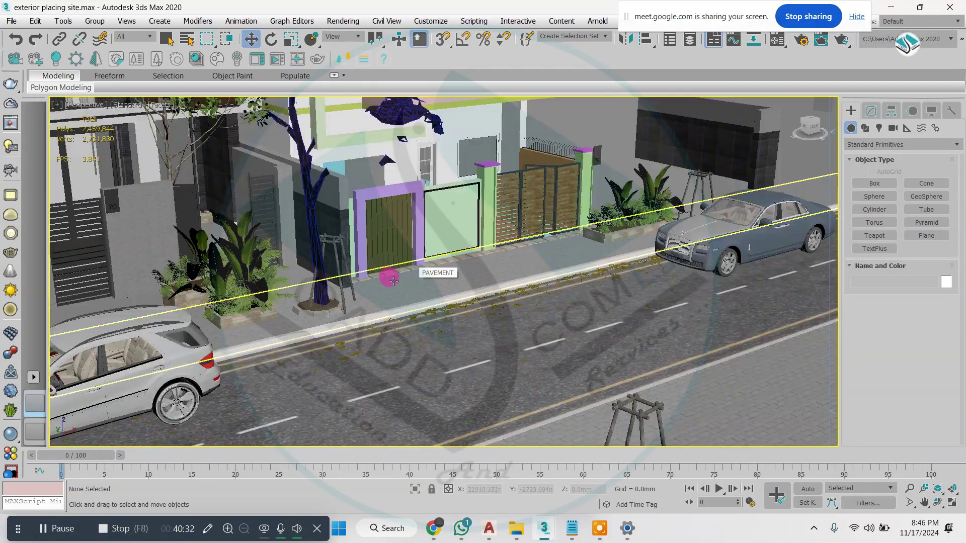
- Select the roadside planter box with all its palms and move it past the tree to the front of the purple-framed gate
scroll(209, 315, up, 3)
scroll(250, 241, up, 5)
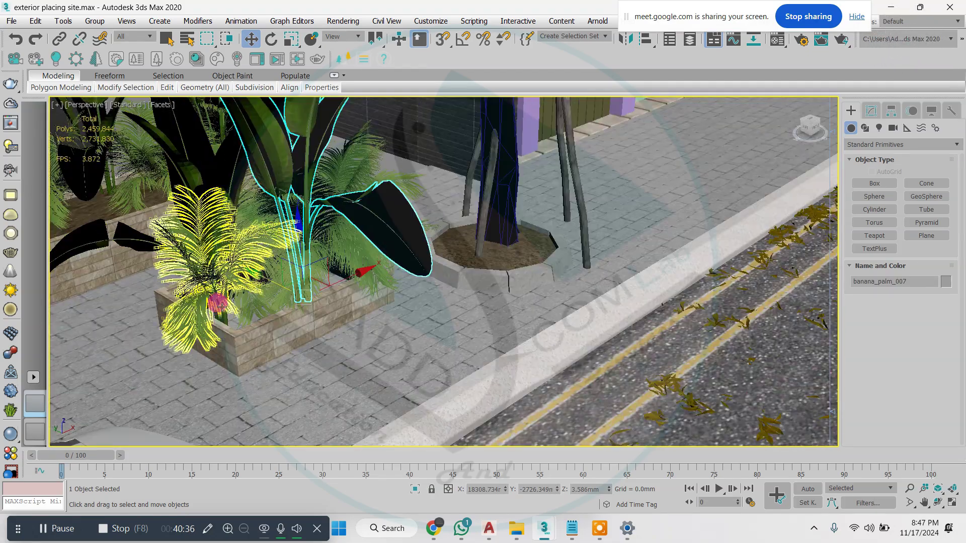
ctrl+click(272, 225)
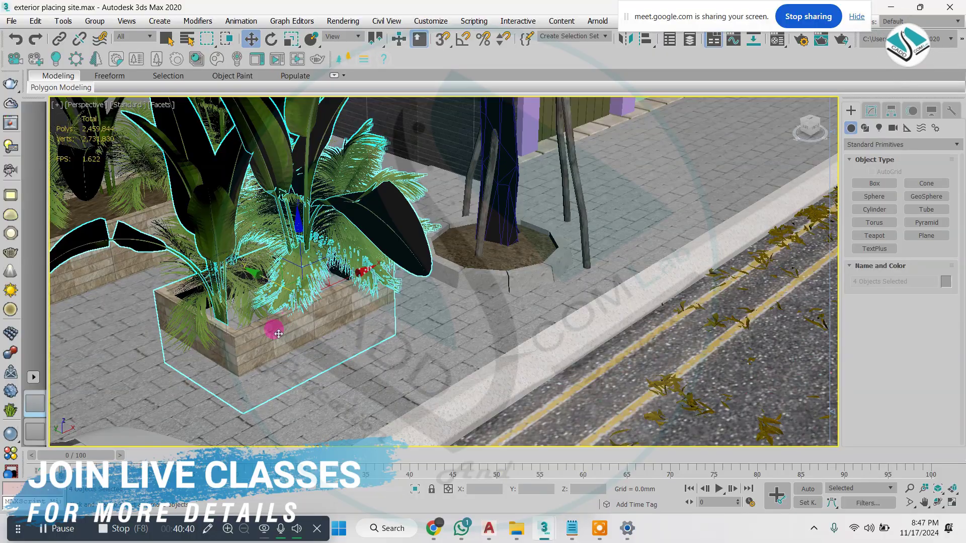
scroll(278, 334, down, 5)
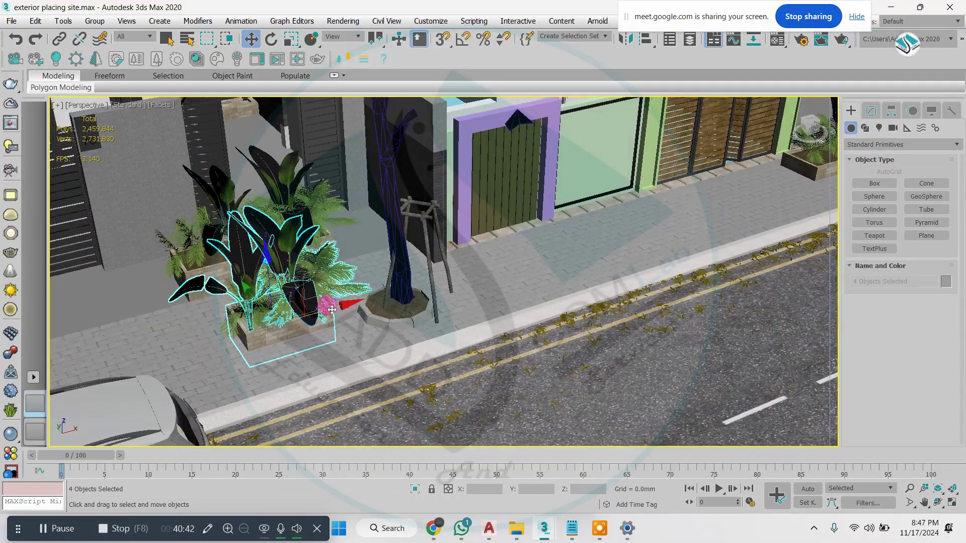
drag(399, 296, 363, 306)
mouse_move(261, 309)
alt+middle_down()
mouse_move(326, 288)
mouse_move(267, 294)
alt+middle_up()
scroll(253, 289, up, 4)
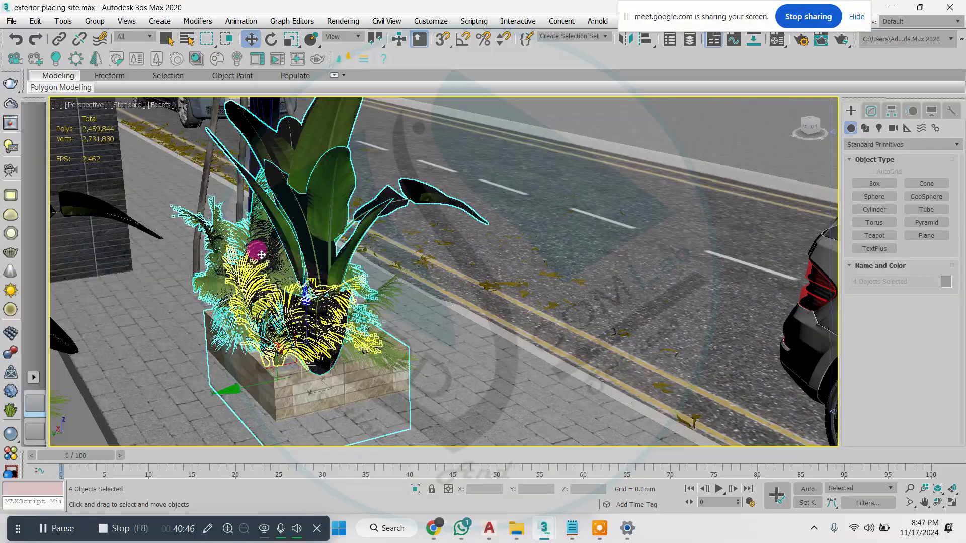
ctrl+click(260, 292)
scroll(260, 296, down, 4)
alt+middle_drag(262, 297, 277, 327)
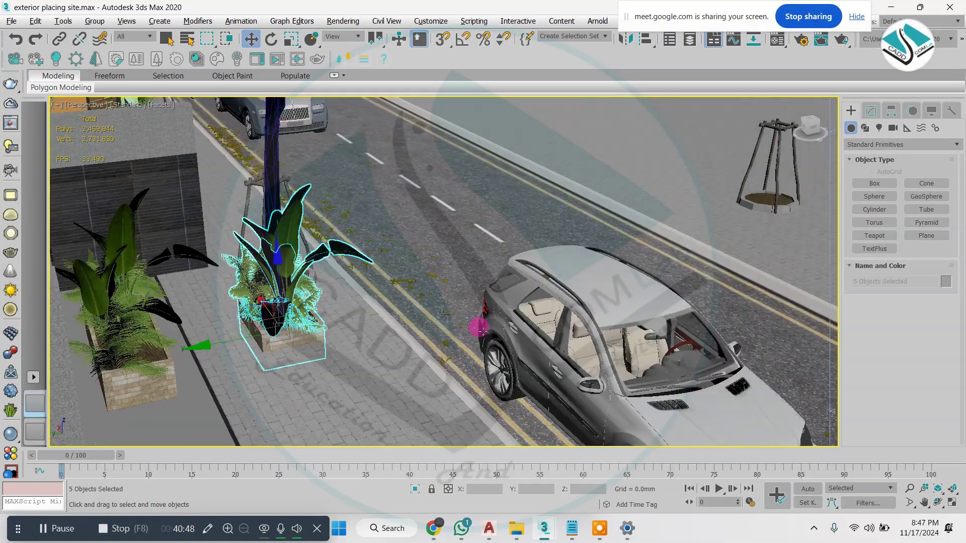
alt+middle_drag(483, 331, 403, 322)
drag(351, 317, 603, 282)
middle_drag(682, 312, 527, 331)
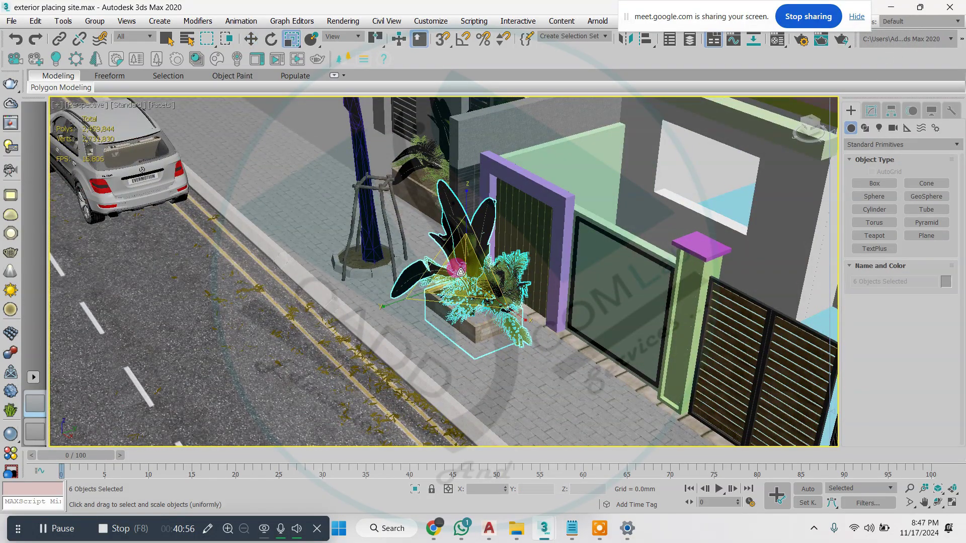
- Scale the planter box and its plants non-uniformly along Y to about 71 percent
scroll(462, 296, up, 4)
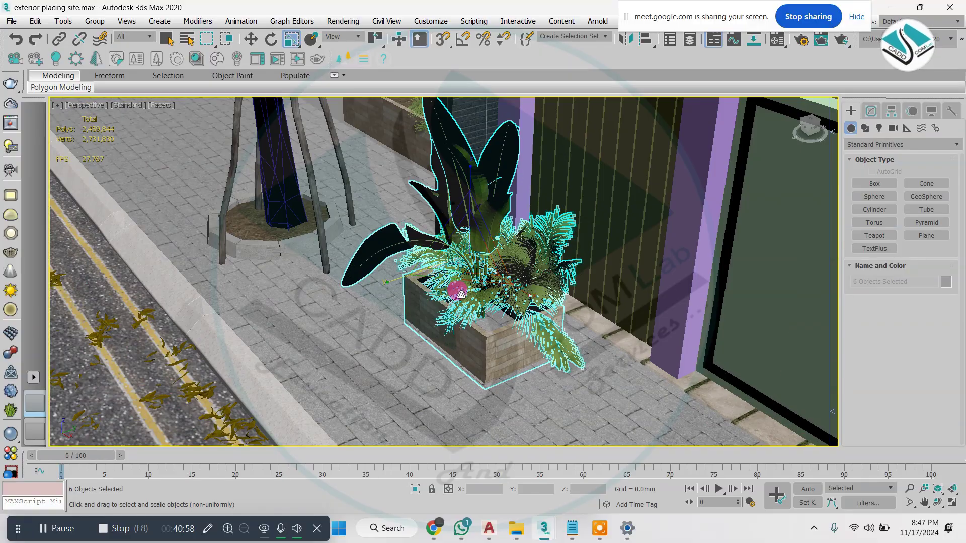
drag(396, 281, 404, 279)
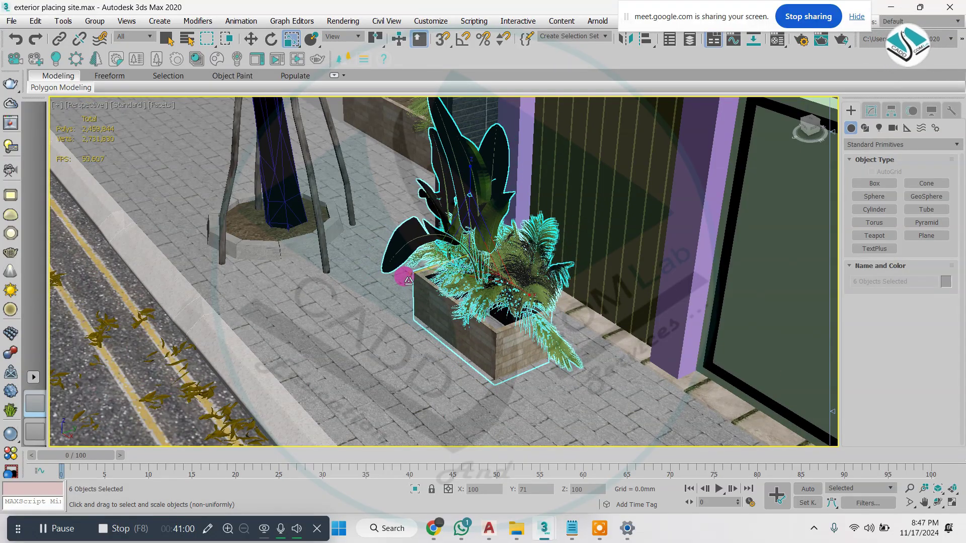
alt+middle_drag(486, 308, 528, 298)
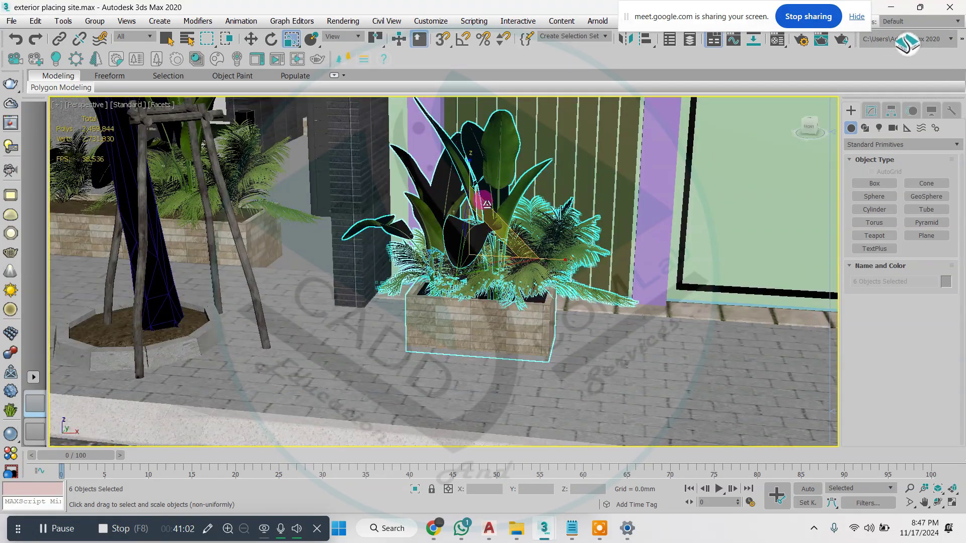
- Move the scaled planter box and its plants along X and Y to align them in front of the purple-framed gate
drag(469, 165, 473, 174)
key(w)
alt+middle_drag(471, 171, 543, 301)
drag(532, 289, 596, 290)
click(595, 290)
click(626, 273)
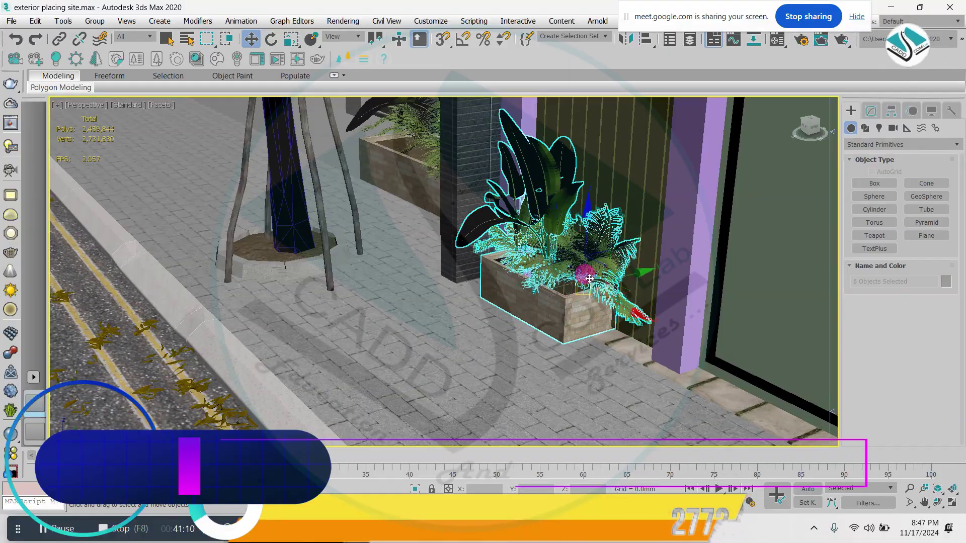
click(628, 275)
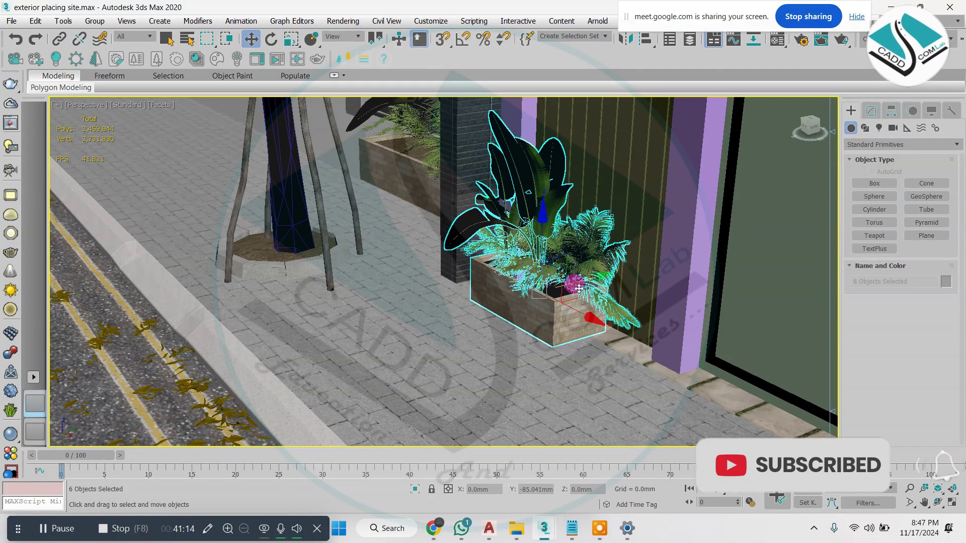
alt+middle_drag(579, 289, 592, 325)
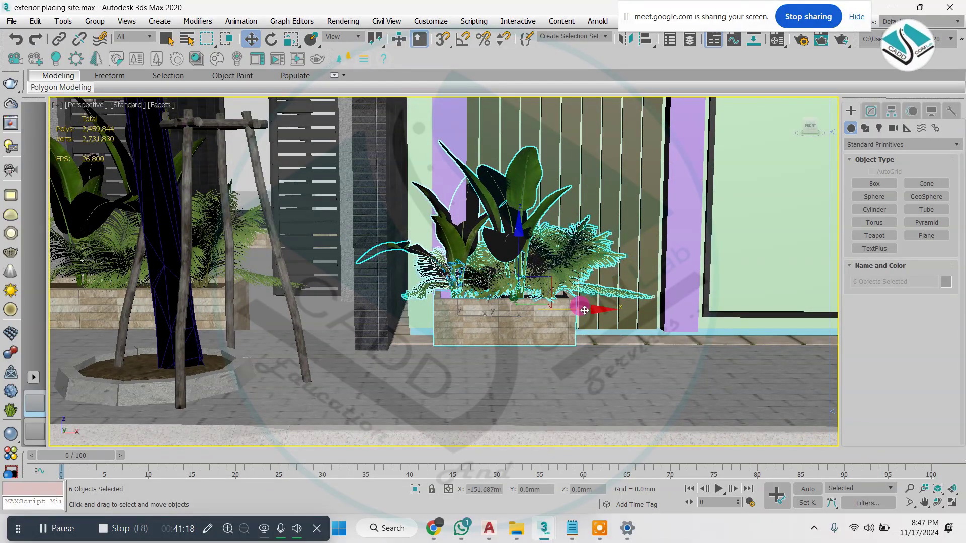
- Shift the planter box and its plants about 200 mm along Y, away from the gate wall
alt+middle_drag(652, 347, 464, 290)
scroll(464, 290, up, 6)
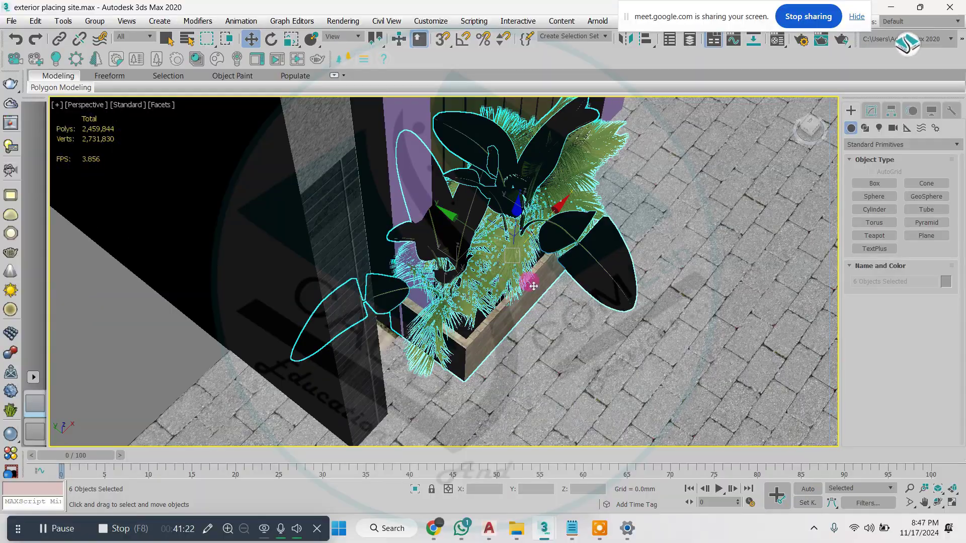
drag(461, 223, 492, 256)
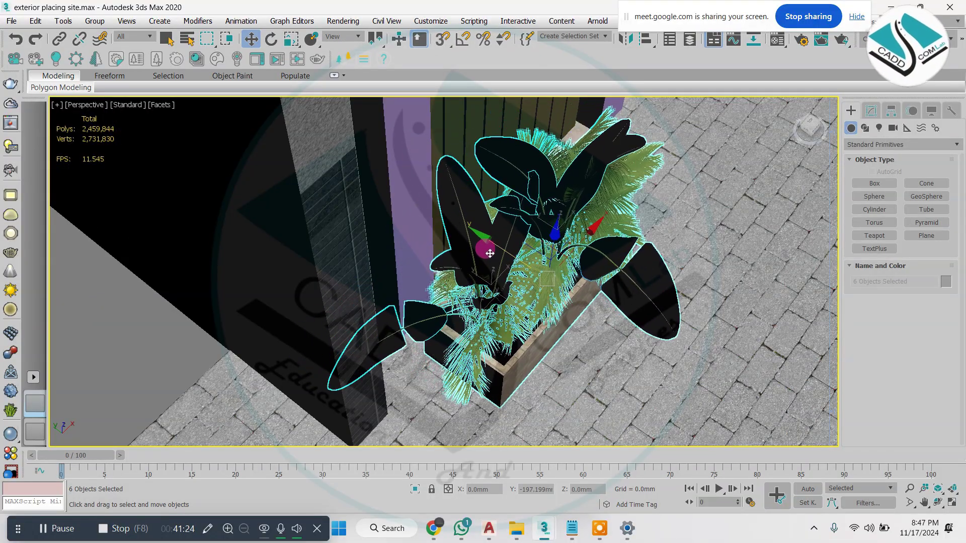
scroll(489, 275, down, 2)
scroll(489, 275, down, 3)
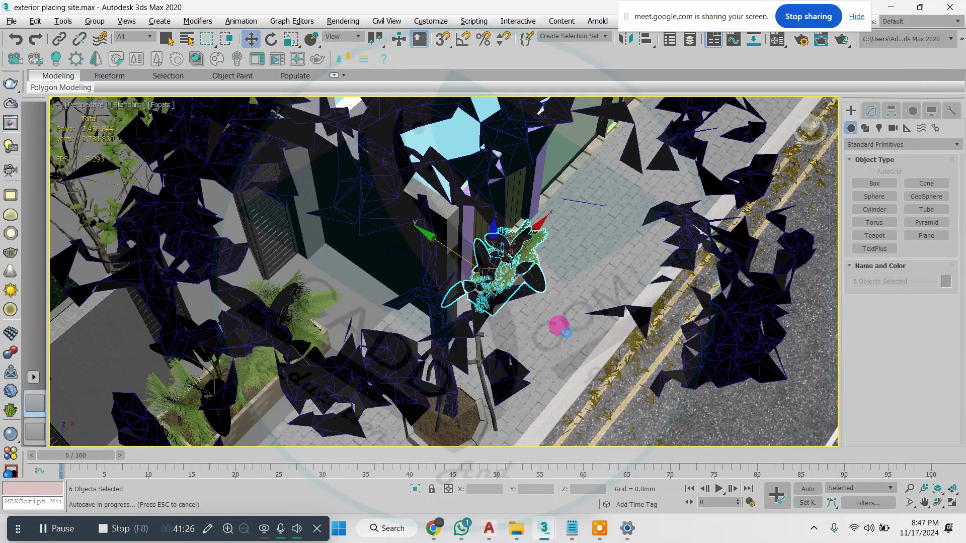
key(Escape)
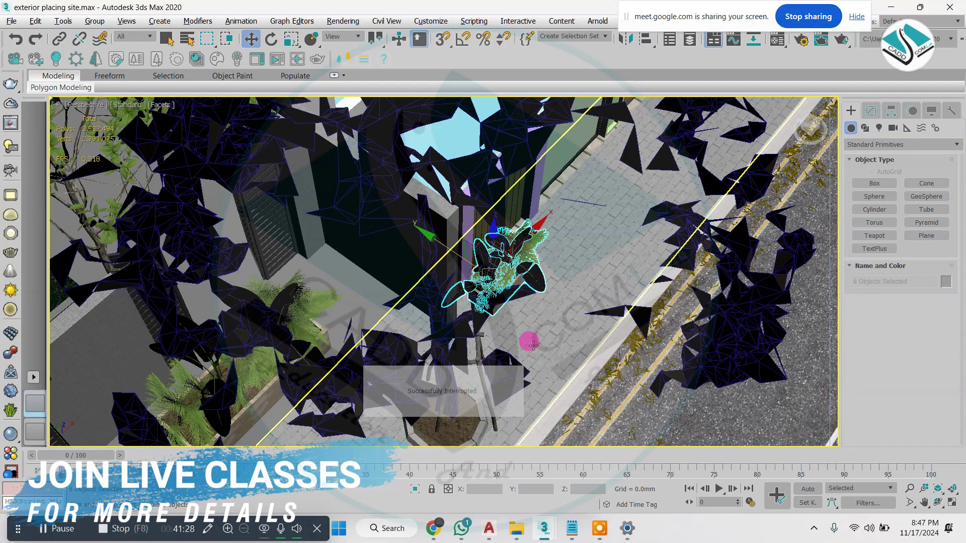
- Select the planter box beside the 7C gate pillar together with all its plants
scroll(514, 336, down, 4)
alt+middle_drag(506, 345, 299, 310)
scroll(300, 315, up, 2)
scroll(302, 316, down, 2)
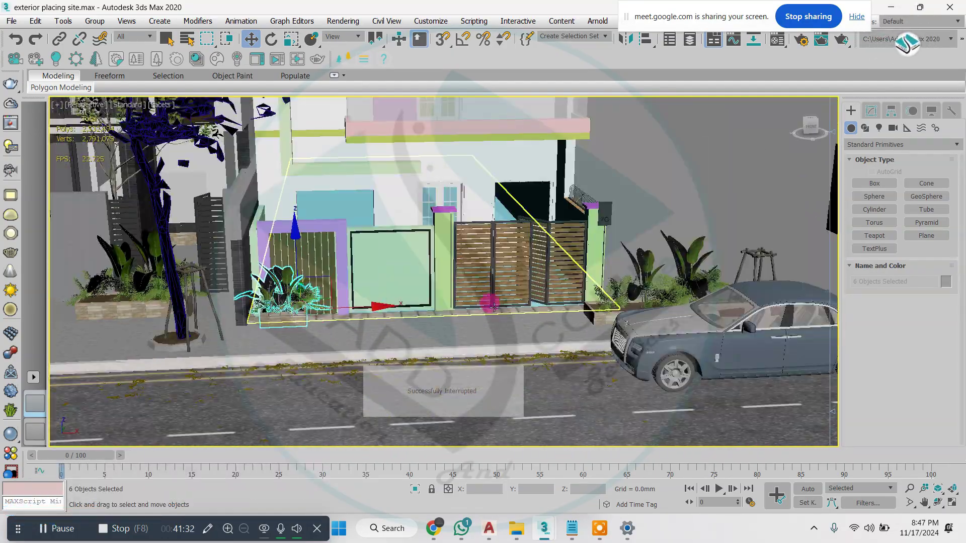
middle_drag(494, 308, 441, 315)
scroll(503, 292, up, 2)
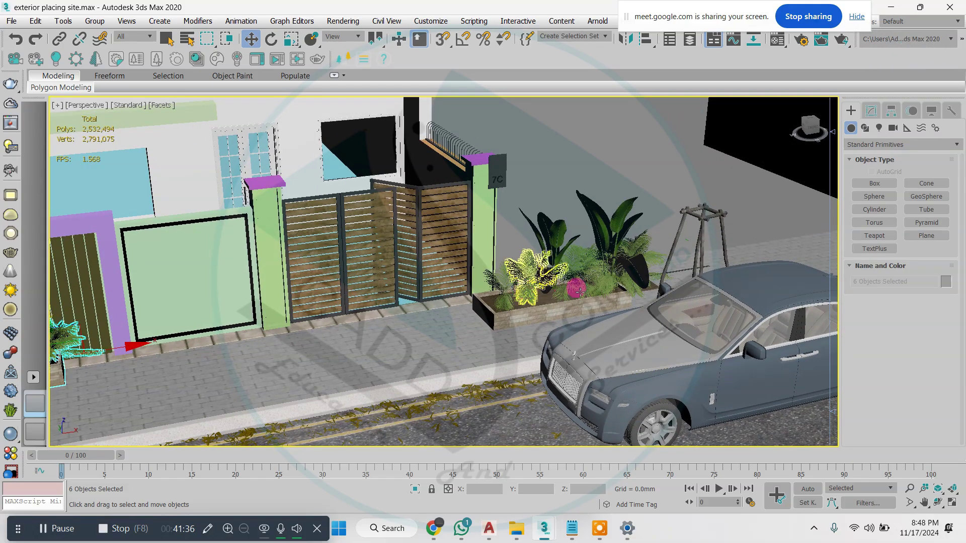
middle_drag(580, 291, 461, 299)
alt+middle_drag(462, 300, 446, 326)
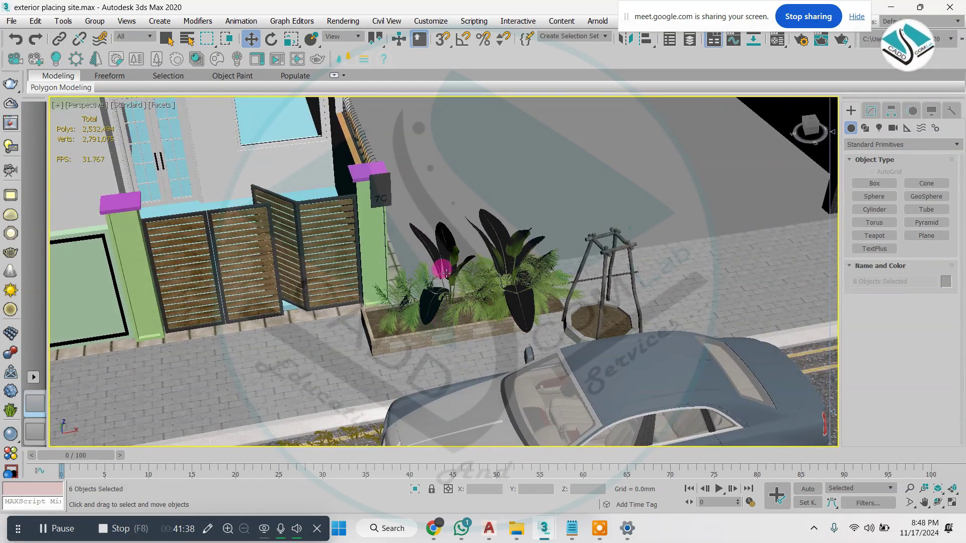
ctrl+click(520, 245)
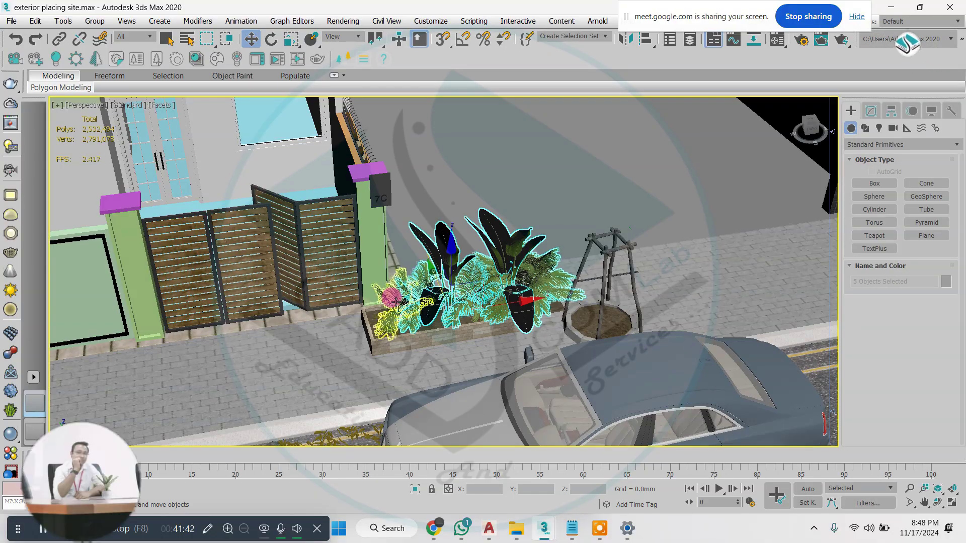
ctrl+click(431, 336)
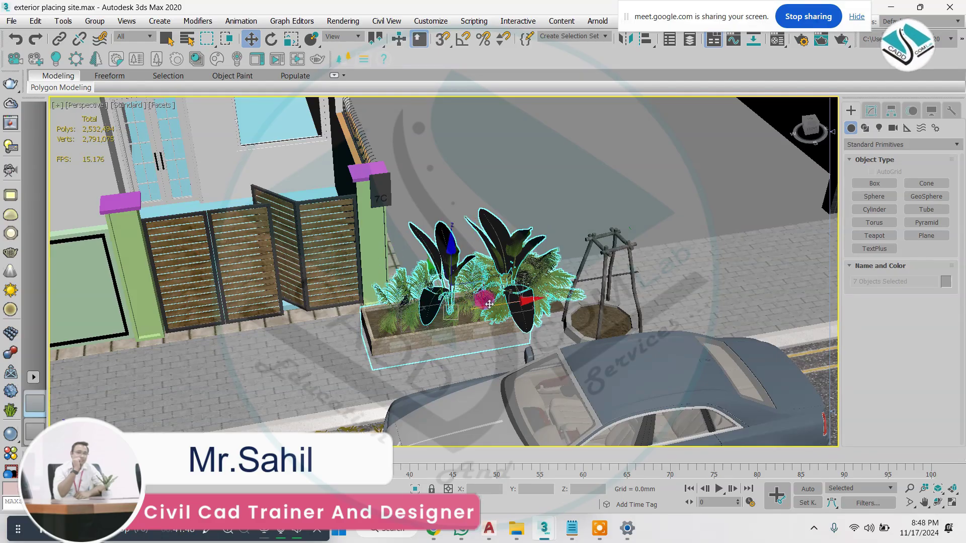
- Move the selected planter box and plants along X, away from the 7C pillar and past the tree pit
drag(489, 304, 637, 284)
key(ctrl+z)
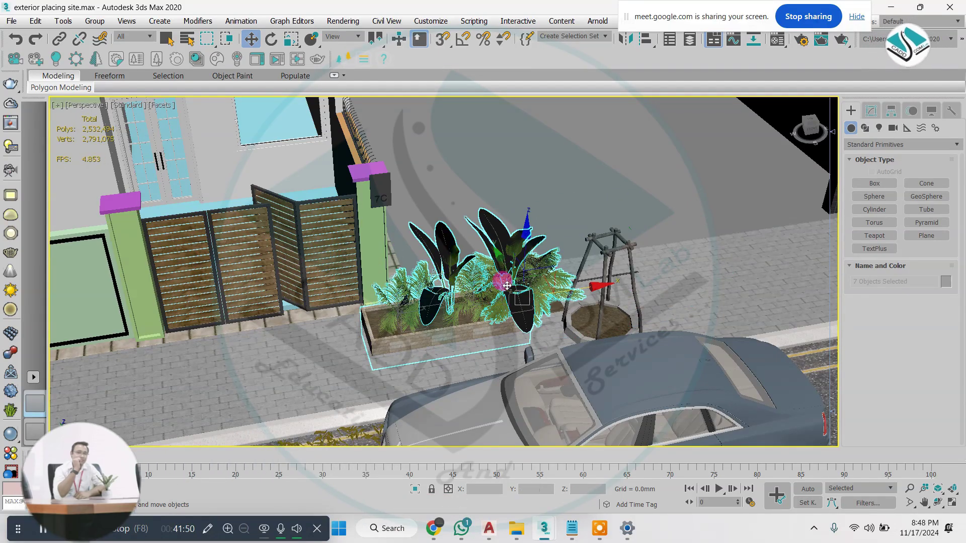
alt+middle_drag(602, 304, 467, 307)
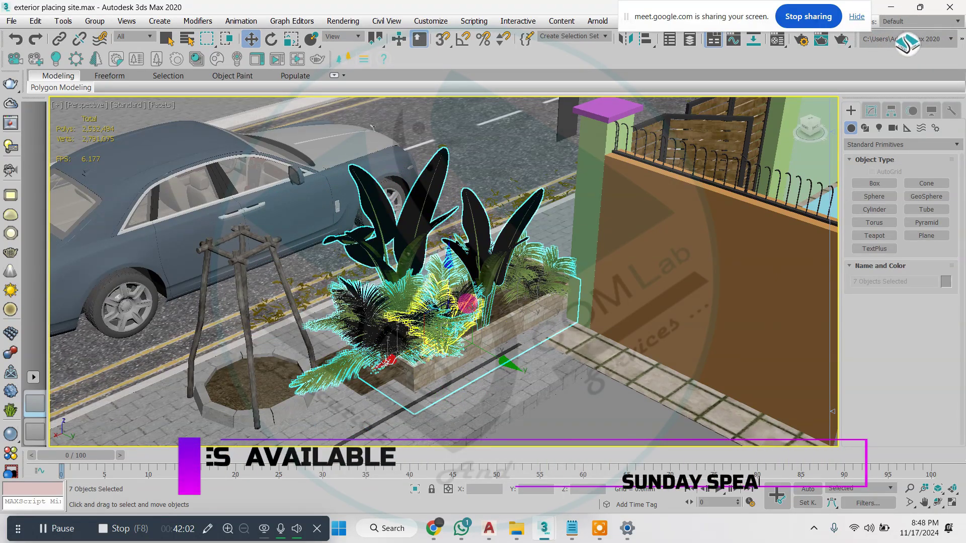
ctrl+click(472, 306)
drag(420, 345, 326, 402)
scroll(393, 369, down, 3)
alt+middle_drag(393, 369, 560, 339)
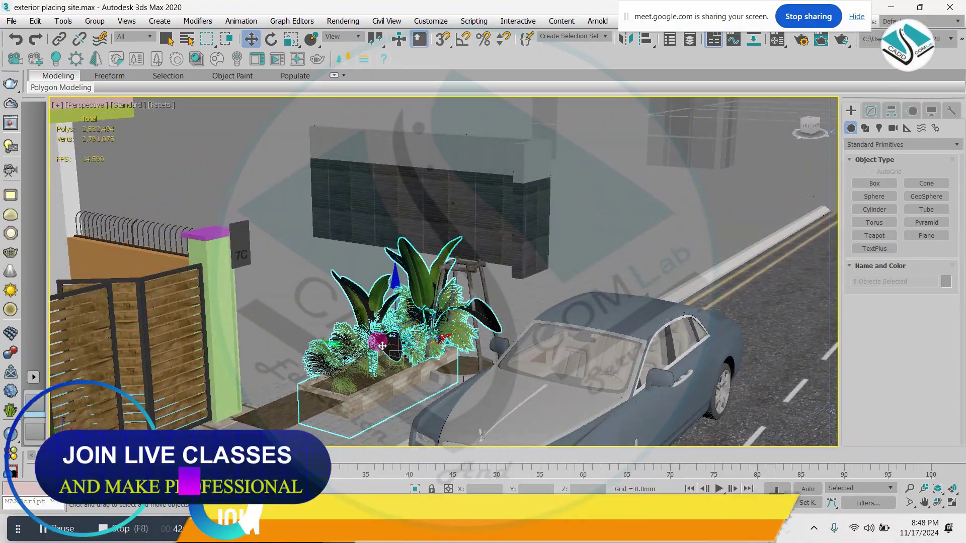
middle_drag(379, 341, 467, 310)
scroll(522, 269, up, 3)
drag(509, 280, 541, 266)
- Select the soil surface left beside the 7C pillar and start editing its vertices
click(344, 354)
alt+middle_drag(330, 320, 479, 334)
scroll(478, 334, down, 4)
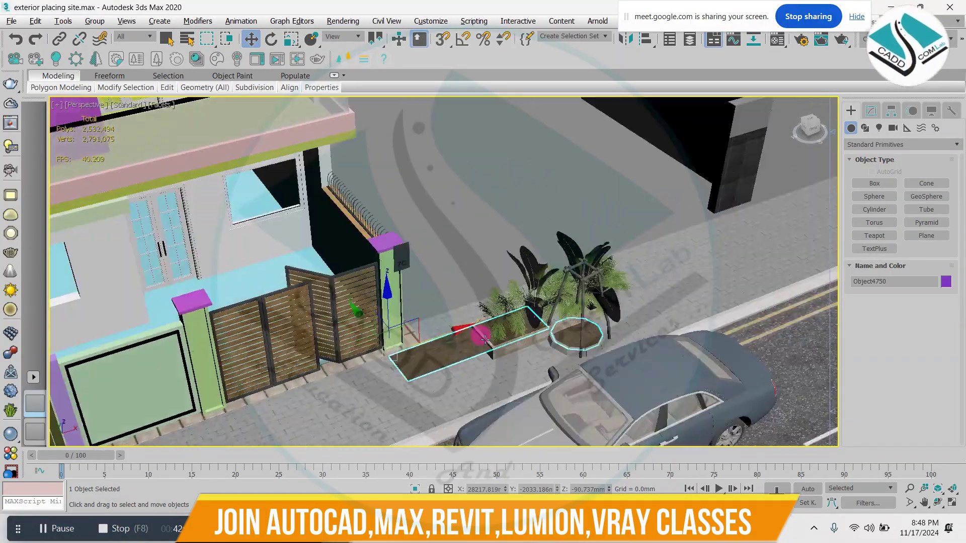
scroll(483, 352, up, 5)
click(871, 111)
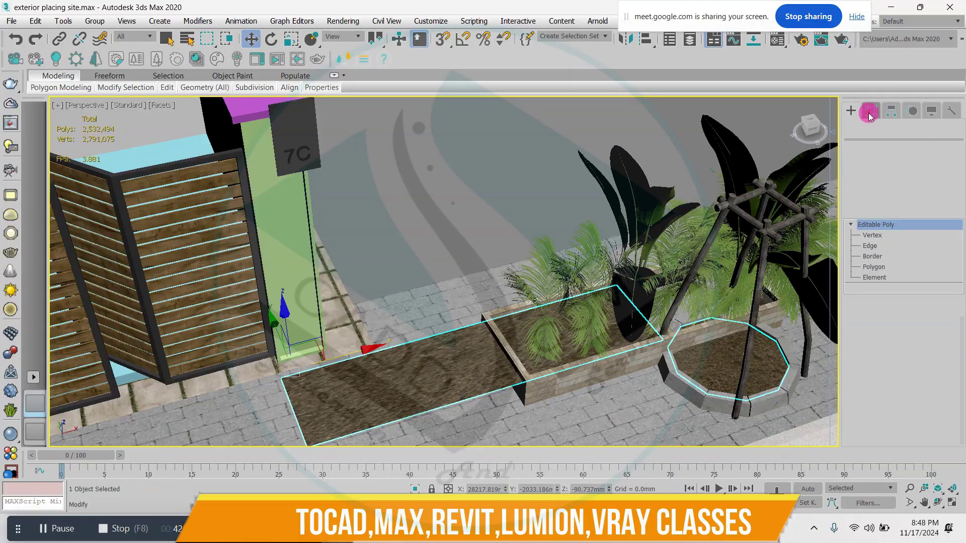
scroll(557, 290, down, 5)
scroll(302, 378, down, 3)
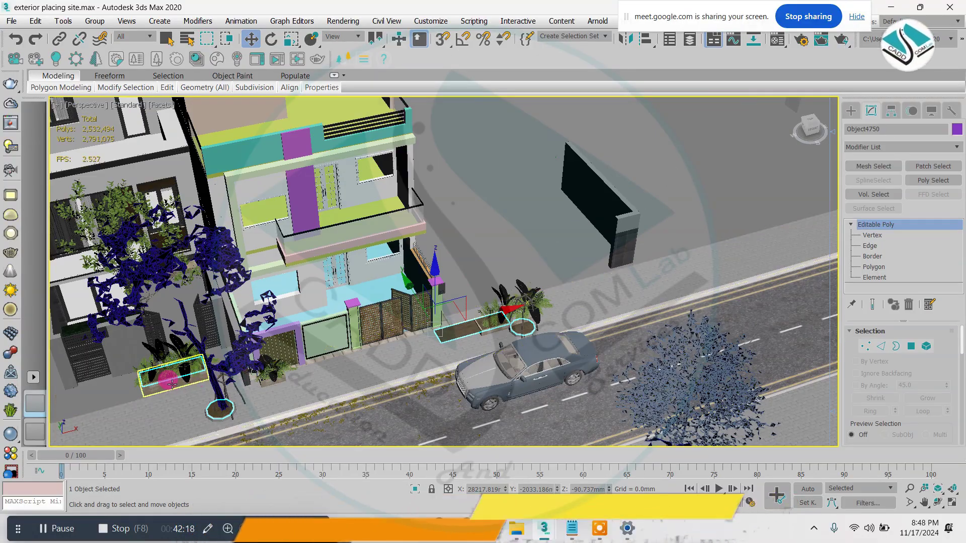
click(874, 239)
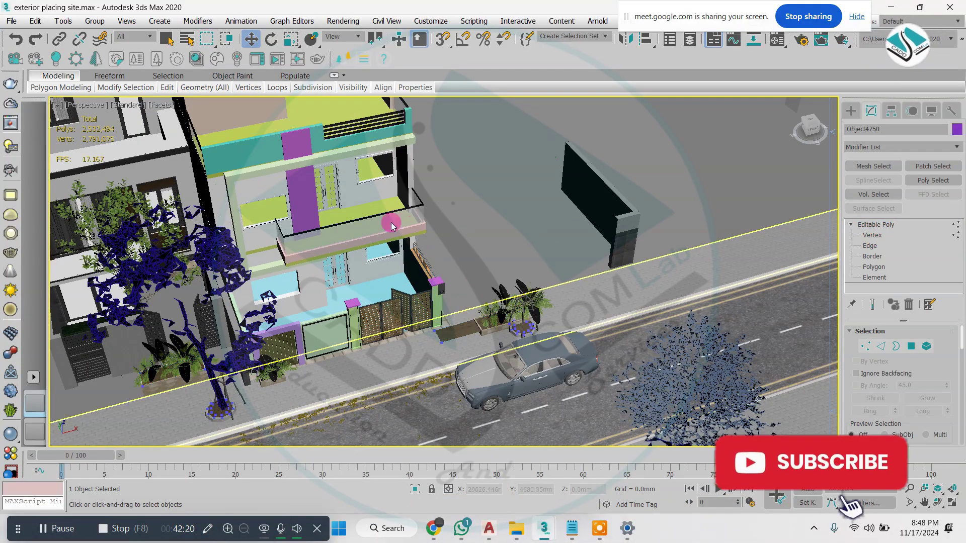
- Try to move the vertices of the planter soil along X in the top view
key(alt+w)
click(276, 207)
key(alt+w)
scroll(425, 246, down, 7)
scroll(436, 281, up, 8)
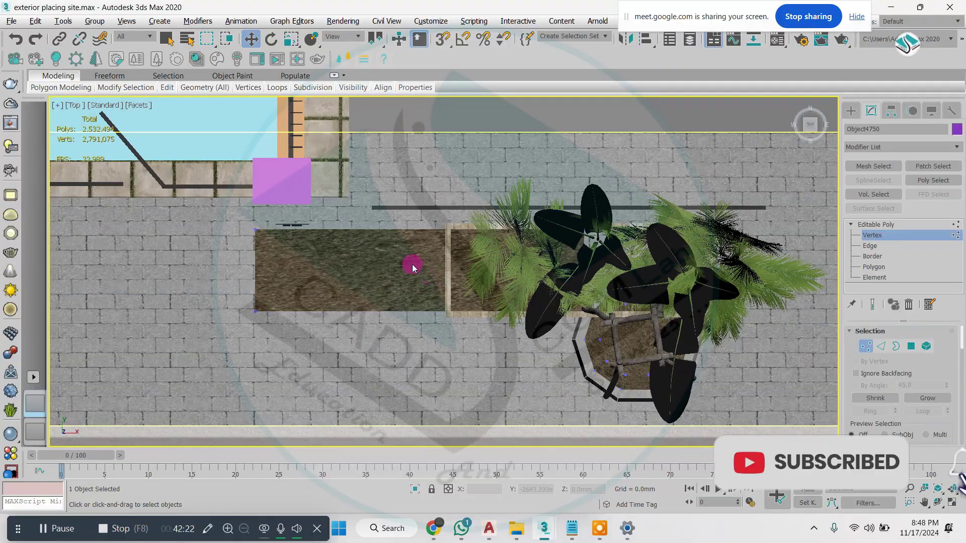
drag(748, 362, 745, 360)
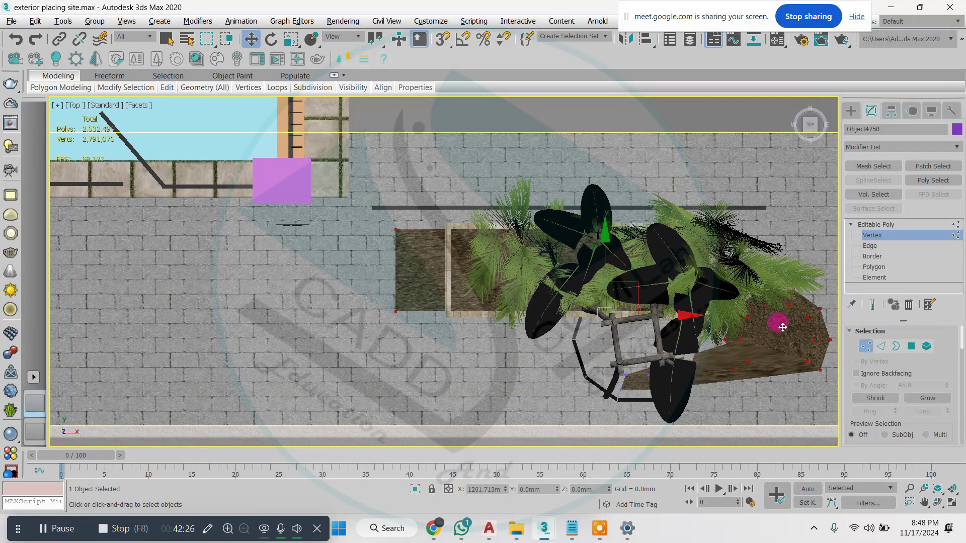
scroll(742, 328, up, 2)
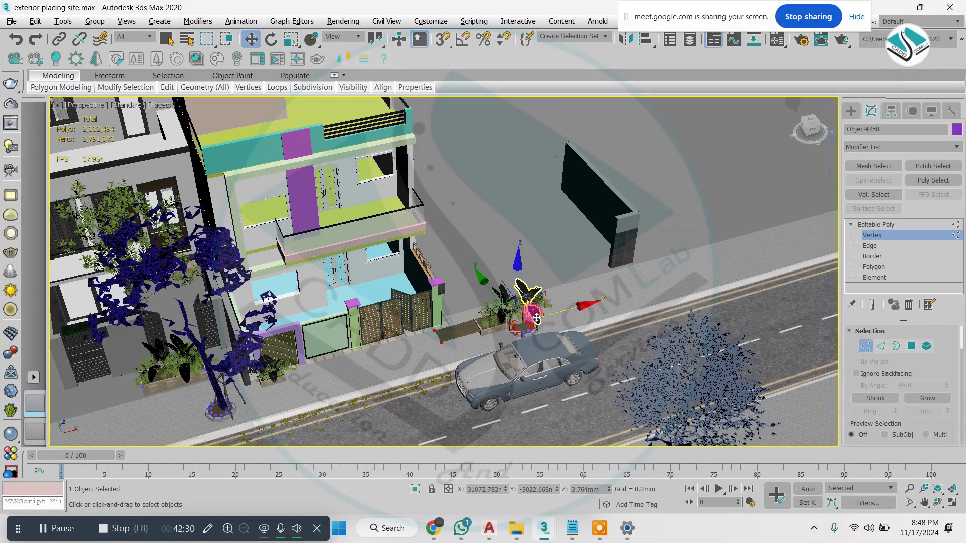
- Select the end vertices of the soil strip nearest the 7C pillar
scroll(536, 317, up, 4)
alt+middle_drag(572, 321, 505, 326)
scroll(447, 264, up, 3)
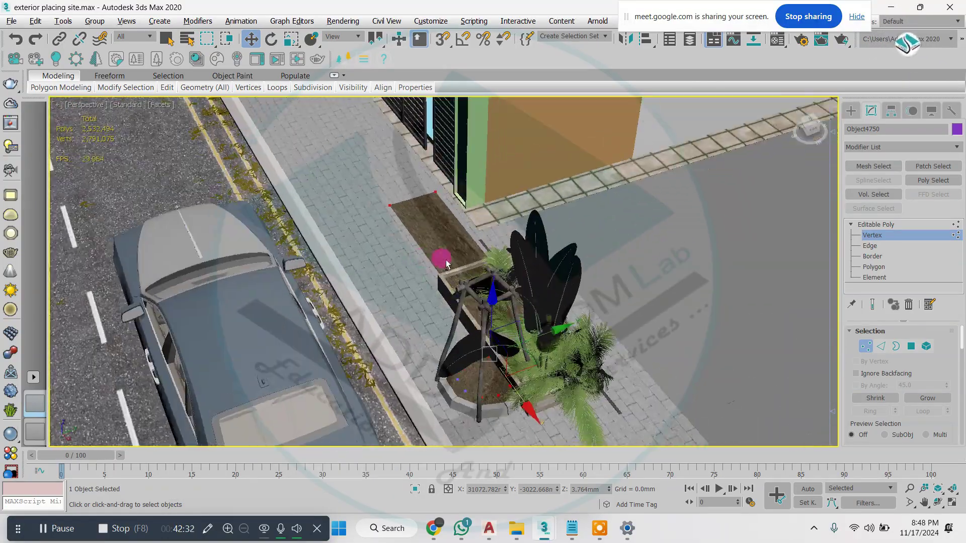
alt+middle_drag(446, 264, 284, 277)
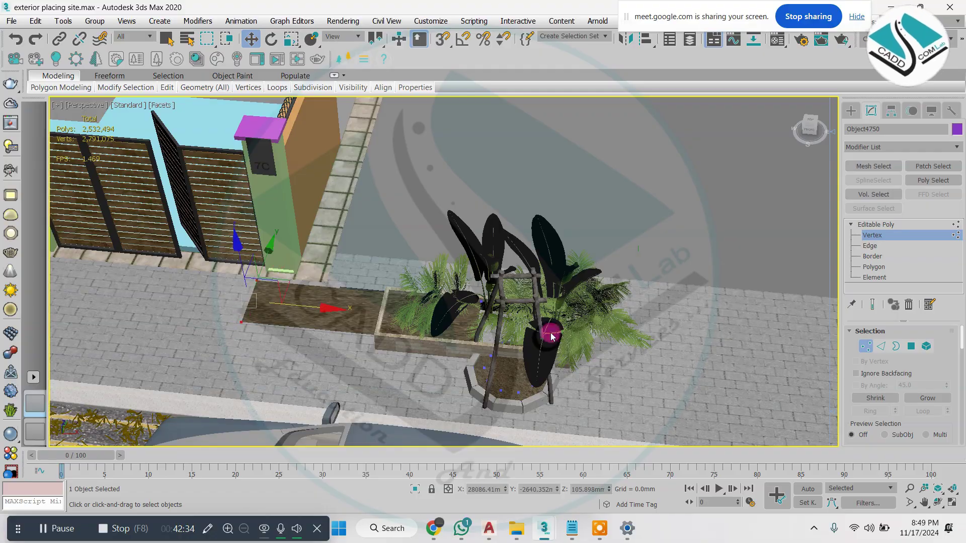
alt+middle_drag(552, 336, 718, 274)
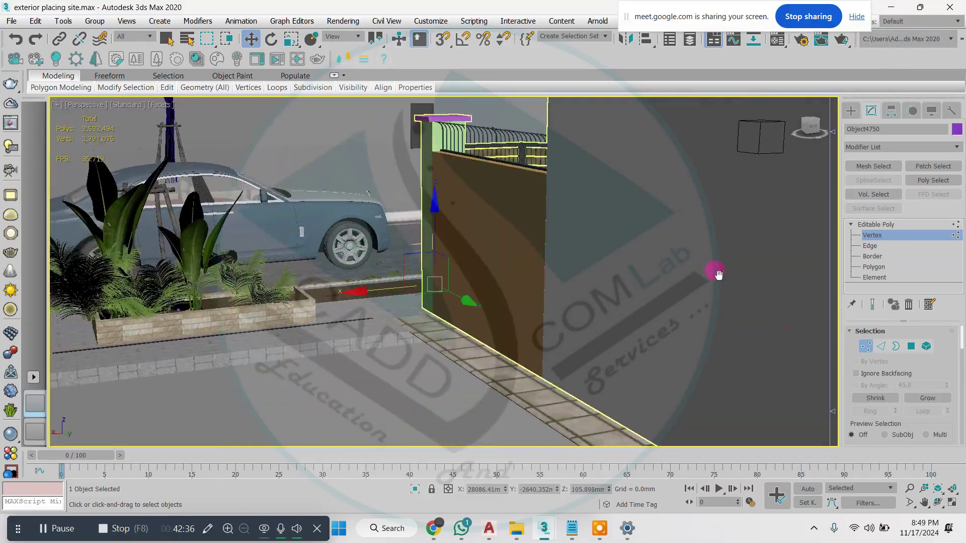
alt+middle_drag(180, 319, 451, 201)
- Add the soil vertices hidden under the plants to the selection, leaving out the tree pit's vertices
key(t)
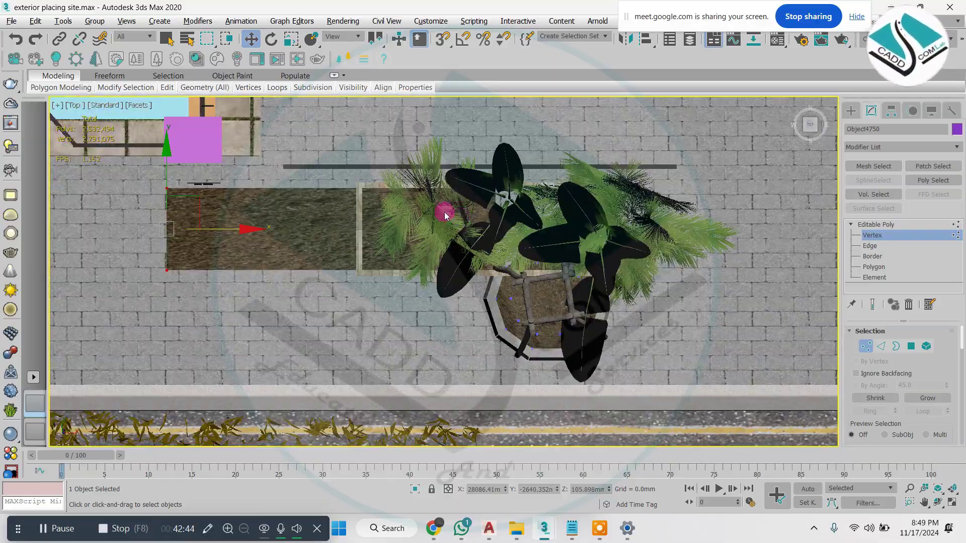
scroll(498, 195, up, 5)
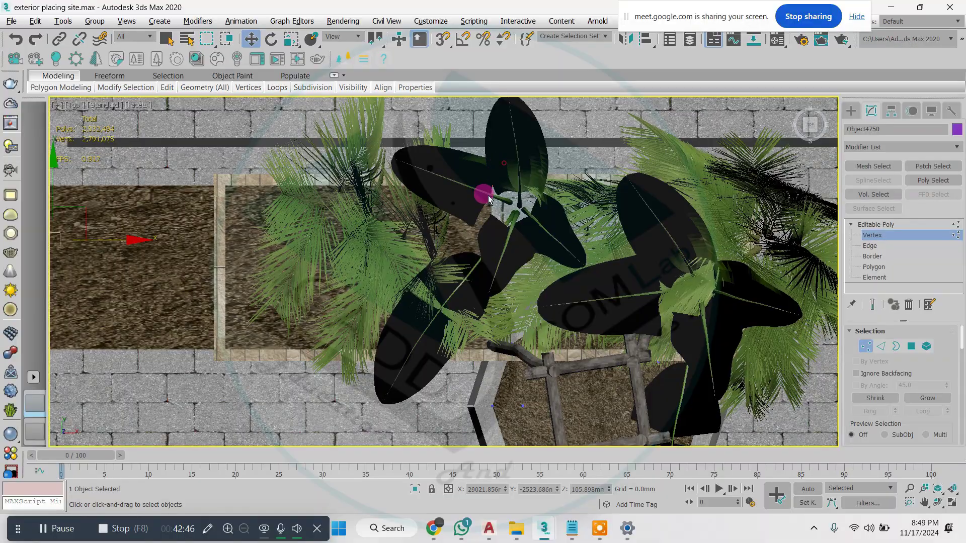
scroll(501, 342, up, 2)
alt+middle_drag(525, 341, 550, 315)
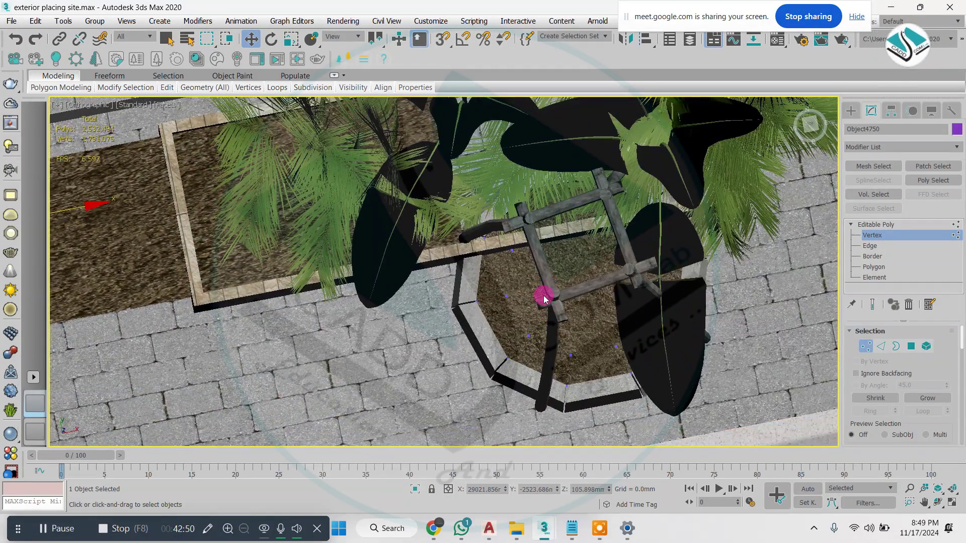
key(t)
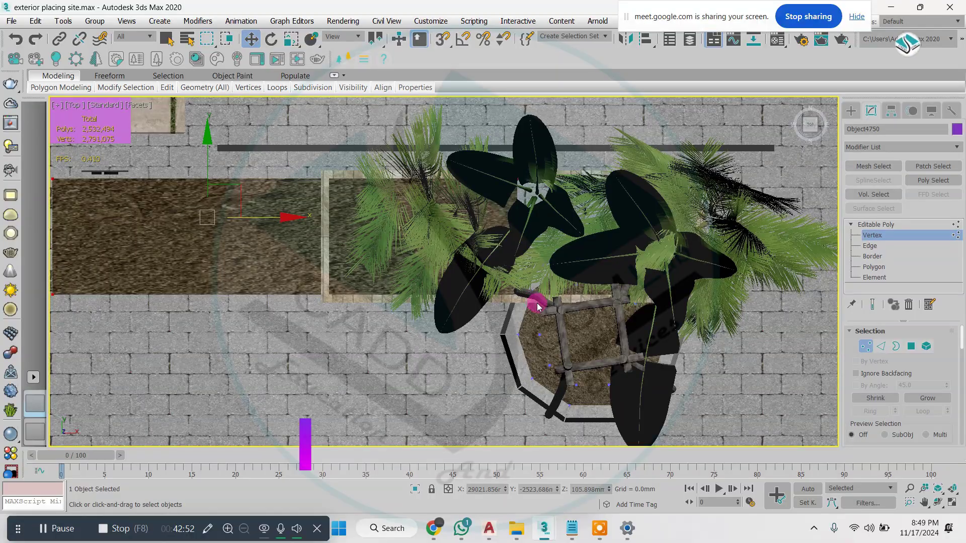
key(alt+w)
middle_click(627, 356)
key(alt+w)
alt+middle_drag(615, 336, 703, 304)
middle_drag(732, 201, 705, 227)
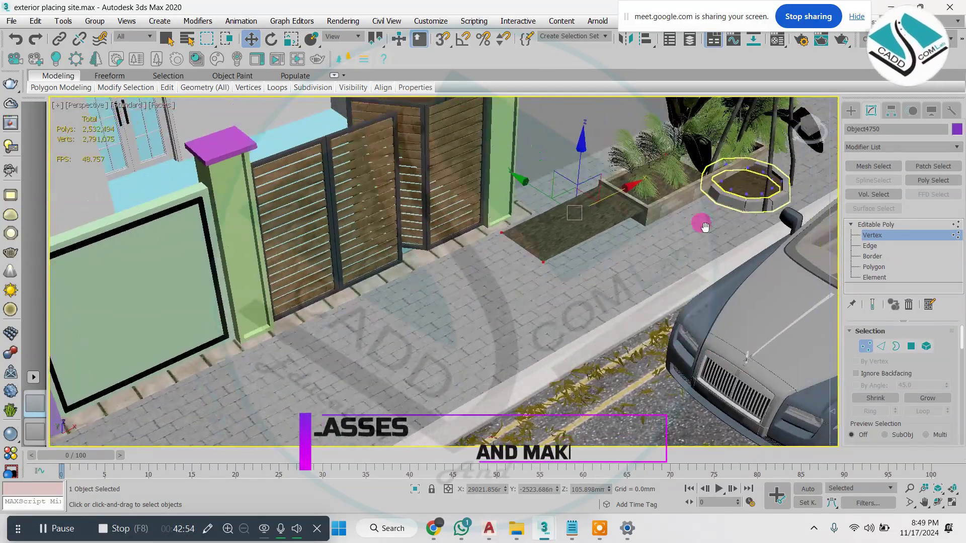
key(z)
middle_drag(759, 190, 664, 302)
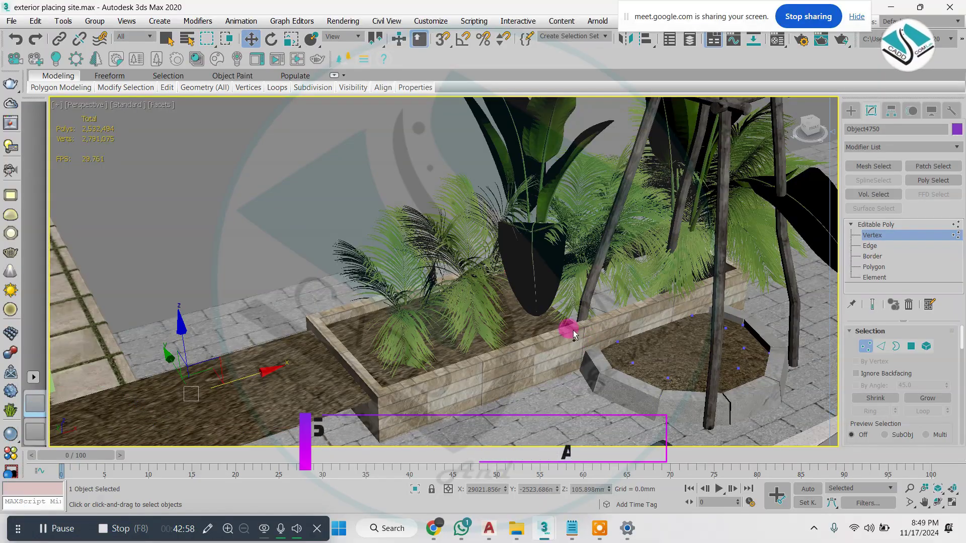
- Complete the vertex selection of the planter soil and move it along X so the soil fits inside the planter box
ctrl+drag(566, 328, 591, 379)
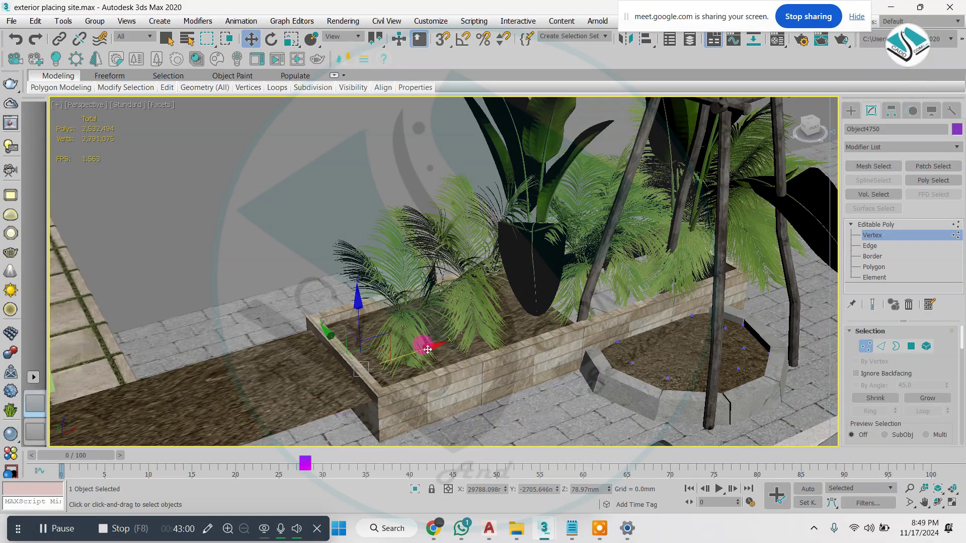
drag(426, 348, 479, 341)
key(ctrl+z)
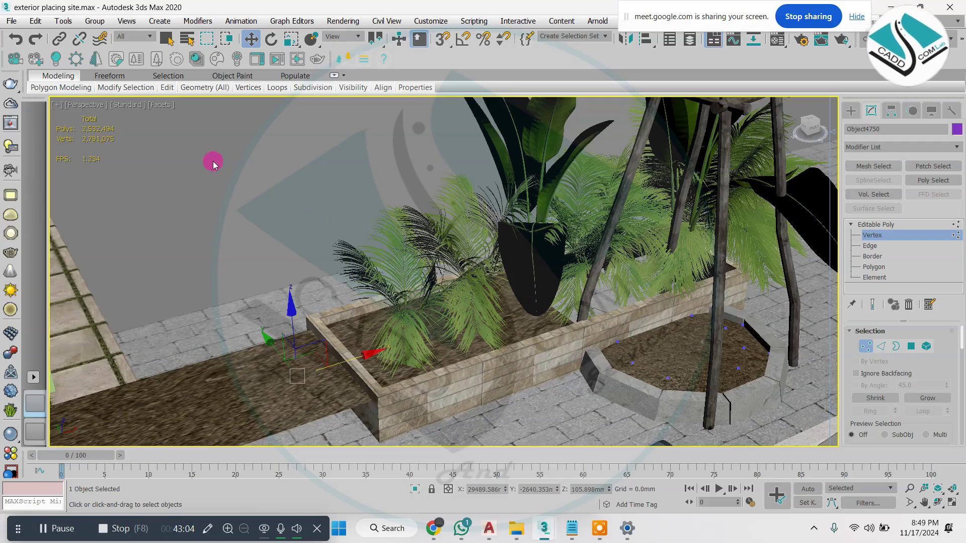
drag(365, 354, 643, 328)
scroll(754, 324, down, 4)
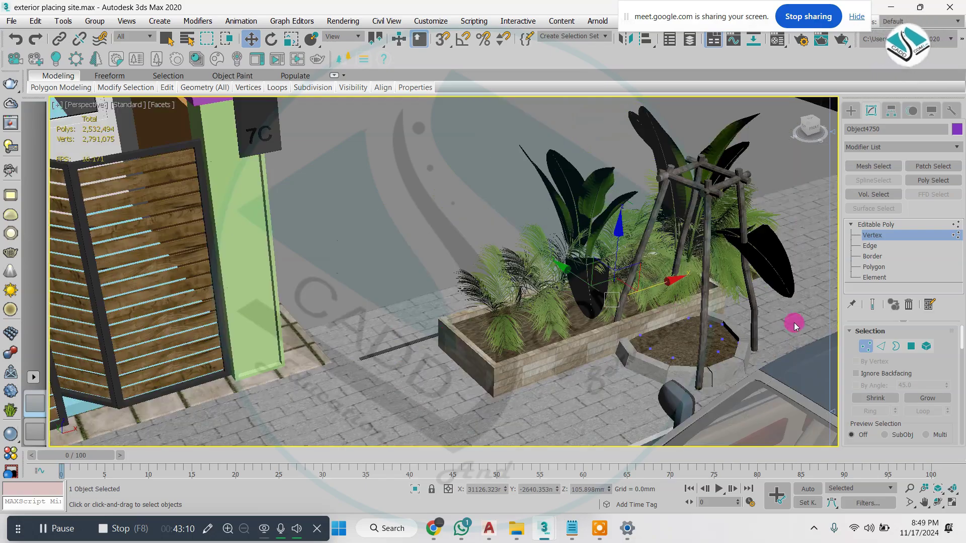
middle_drag(794, 322, 515, 345)
scroll(534, 309, up, 5)
scroll(494, 303, down, 3)
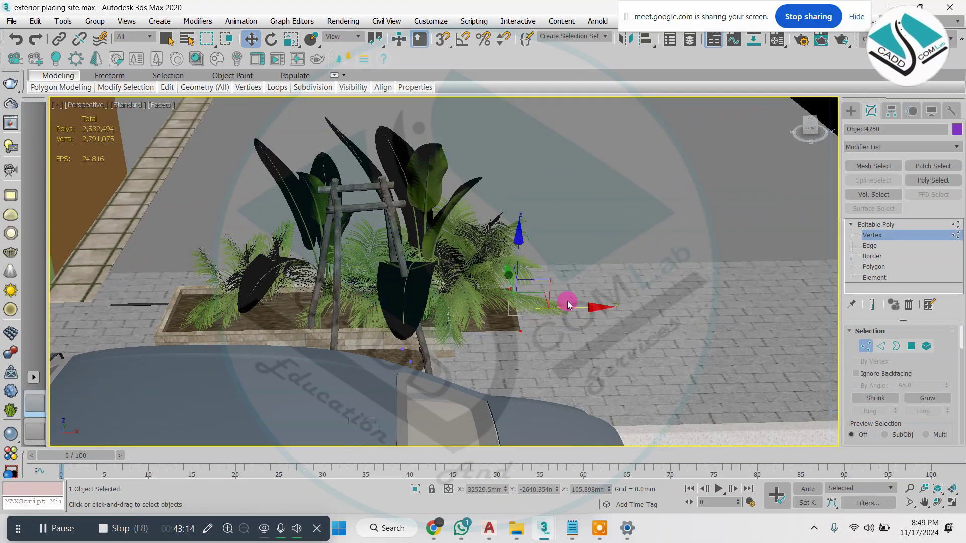
- Pull the selected end vertices of the soil back along X into the planter box and leave vertex editing
drag(567, 306, 511, 317)
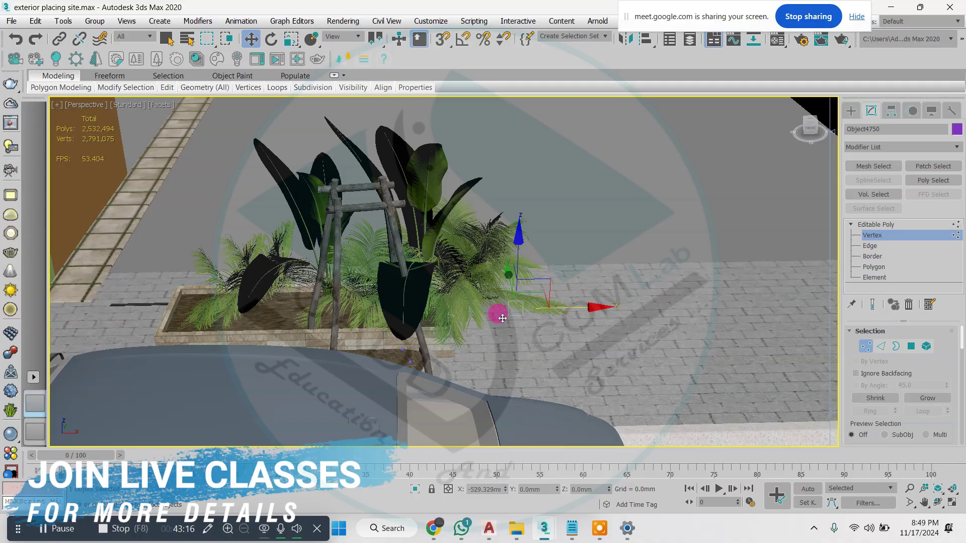
scroll(438, 266, down, 5)
middle_drag(334, 281, 390, 293)
scroll(332, 304, up, 6)
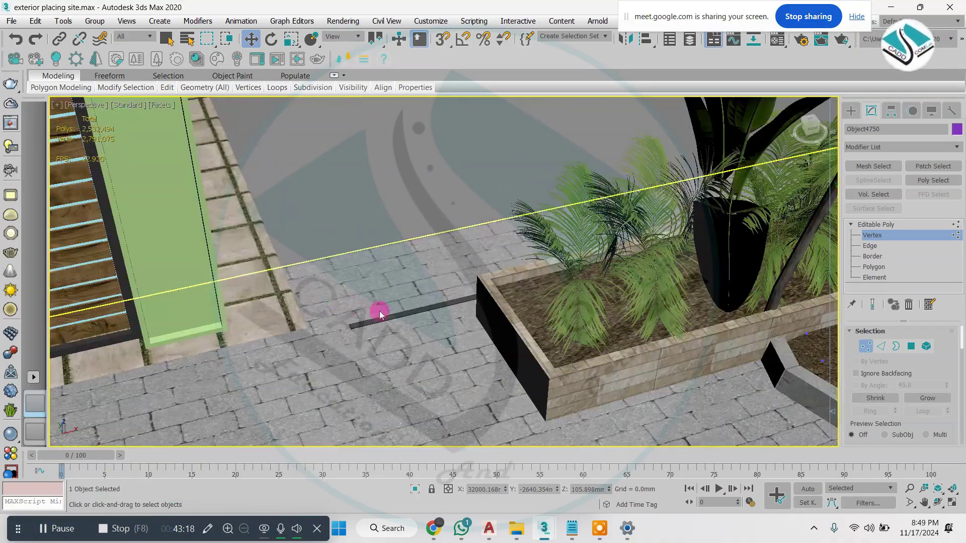
click(850, 111)
click(535, 177)
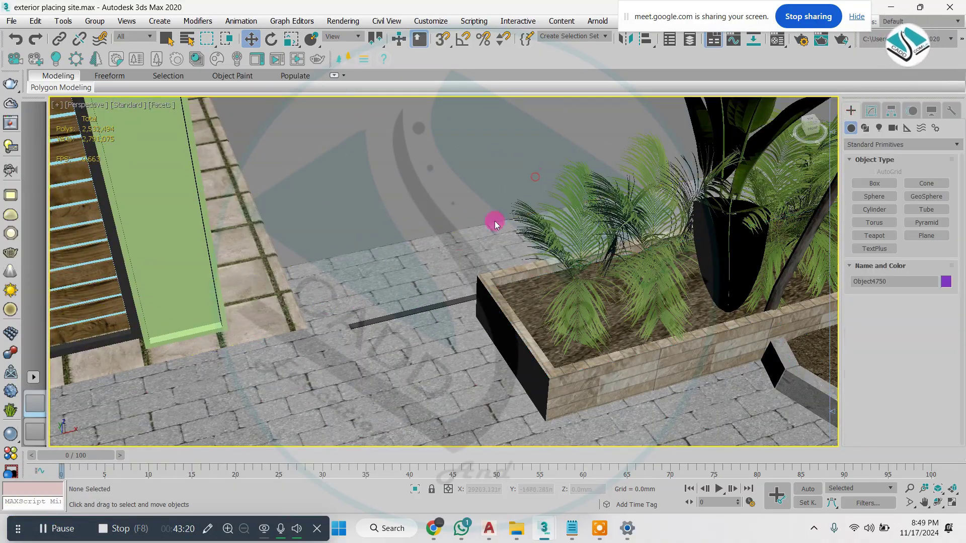
- Delete the thin dark strip that crosses the paving and runs under the planter near the 7C pillar
click(434, 304)
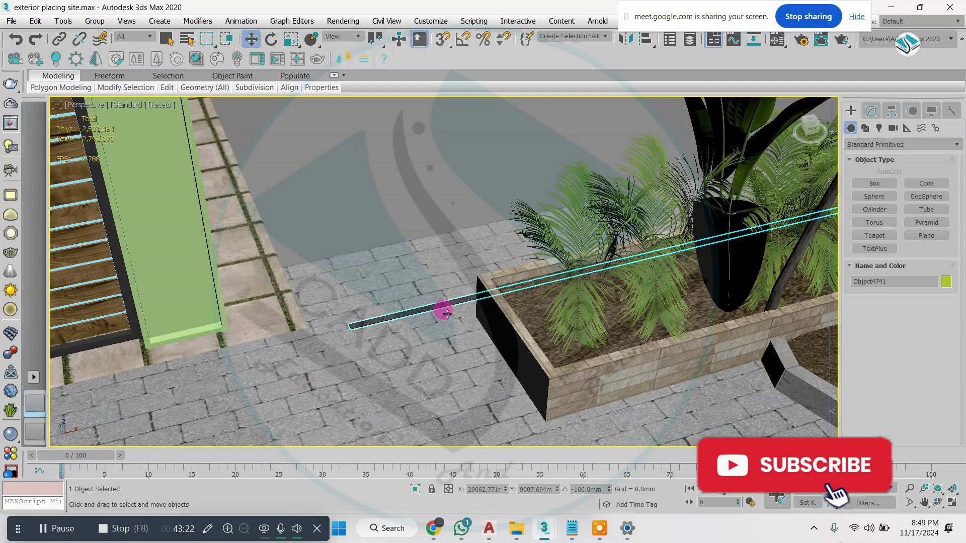
key(Delete)
scroll(518, 308, down, 4)
scroll(521, 313, down, 4)
scroll(565, 302, up, 8)
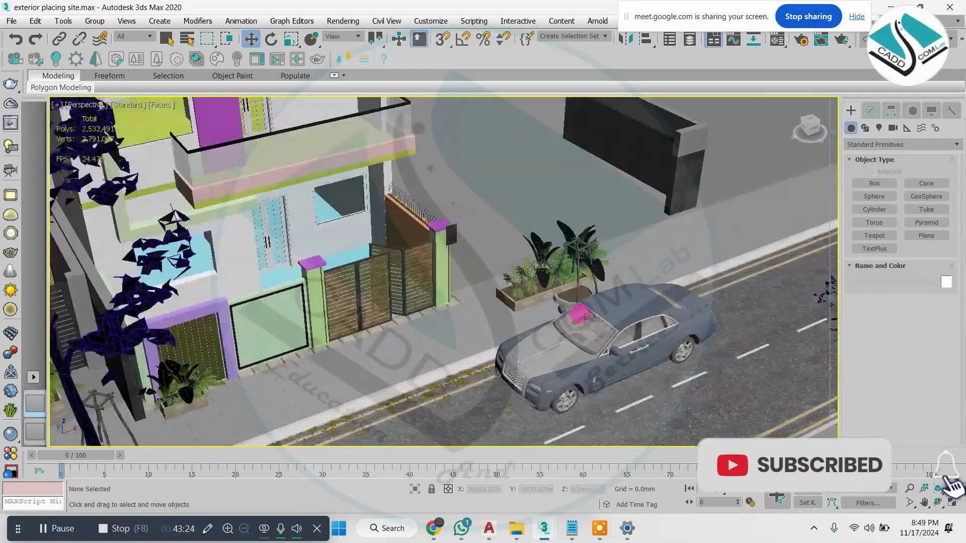
- Delete the soil polygons inside the round tree pit beside the planter, keeping the planter's soil, and finish polygon editing
middle_drag(544, 276, 497, 300)
alt+middle_drag(505, 219, 512, 229)
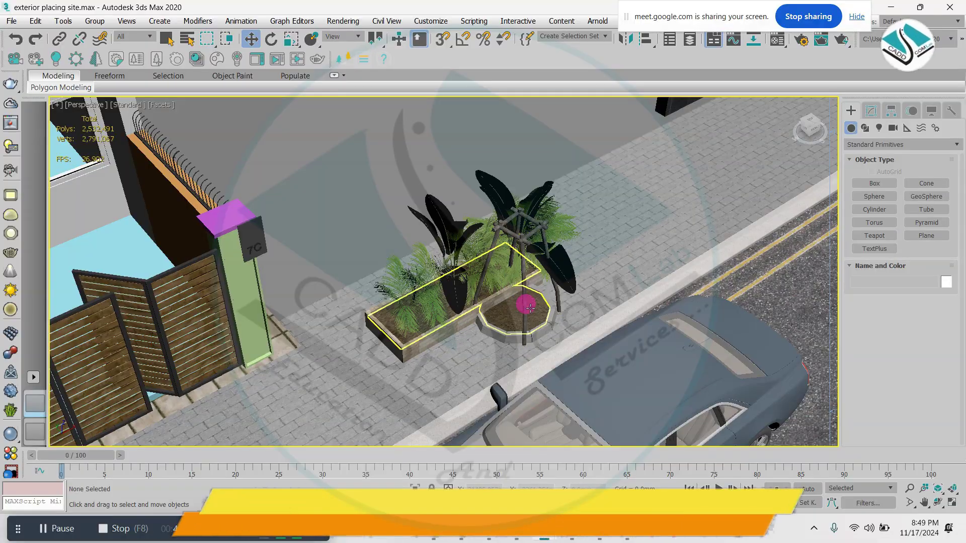
click(511, 302)
click(876, 114)
click(874, 266)
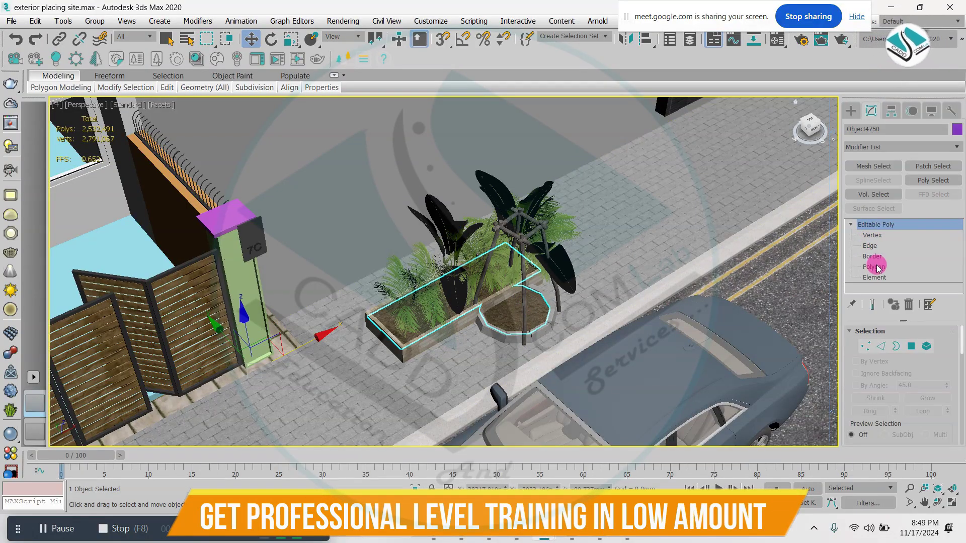
click(542, 313)
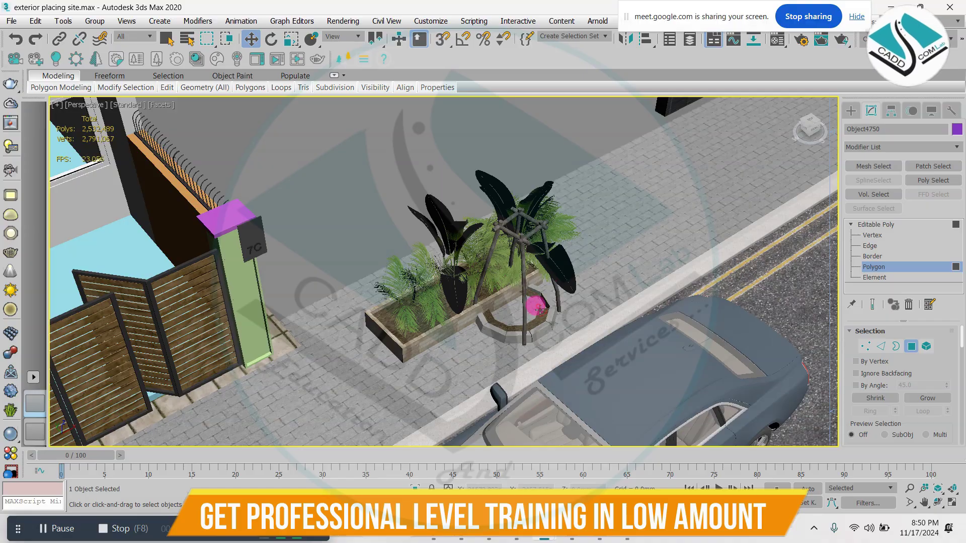
scroll(528, 307, up, 2)
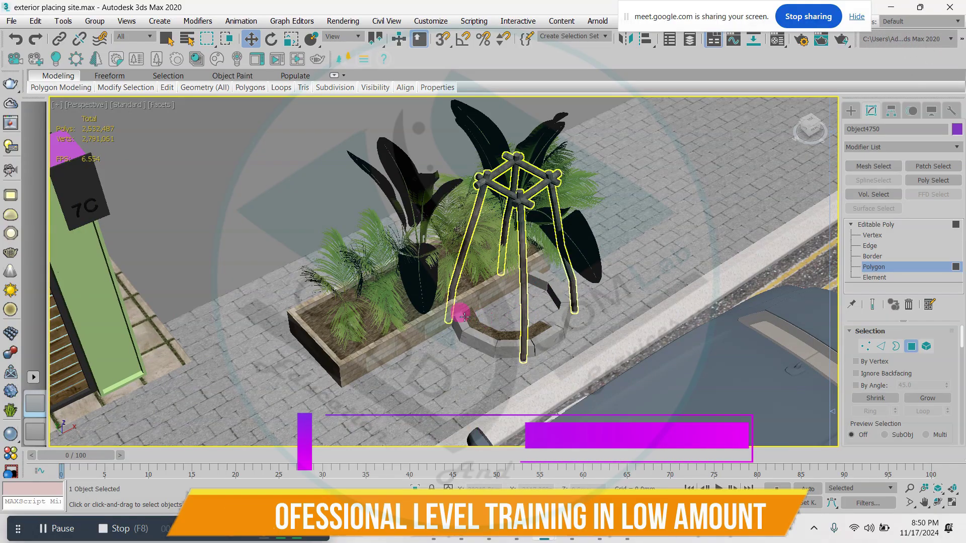
click(481, 330)
key(Delete)
click(509, 332)
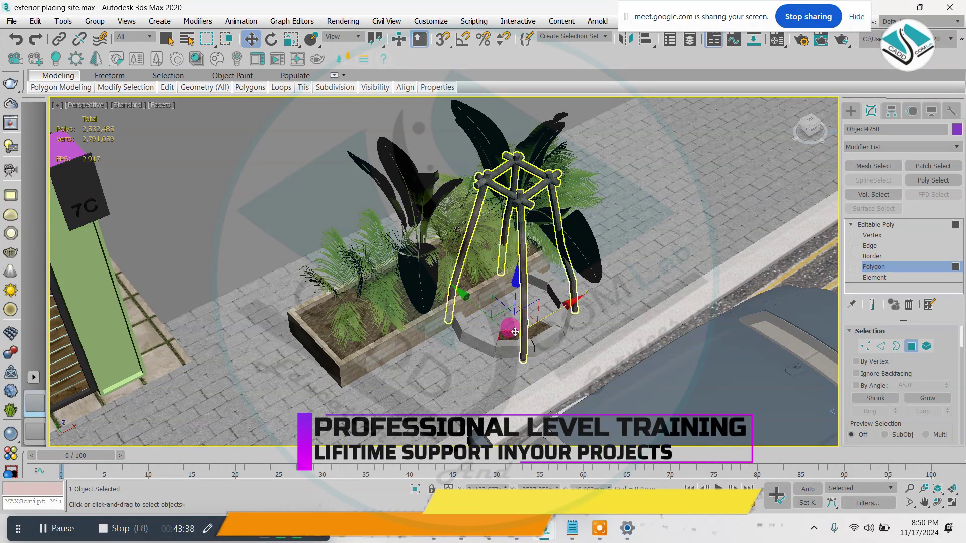
key(Delete)
click(532, 333)
click(850, 111)
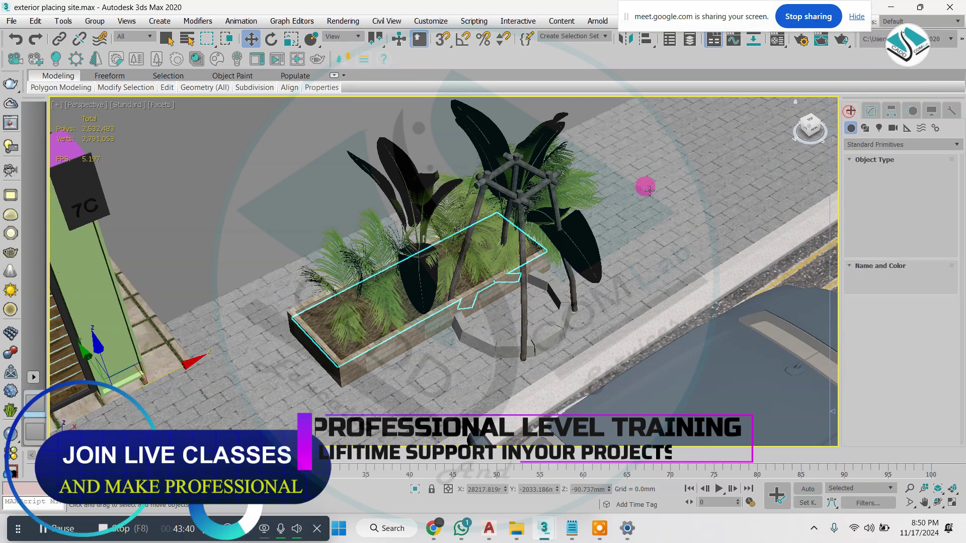
- Move the wooden tree guard together with its pit ring away from the planter, along the sidewalk towards the dark wall
click(518, 200)
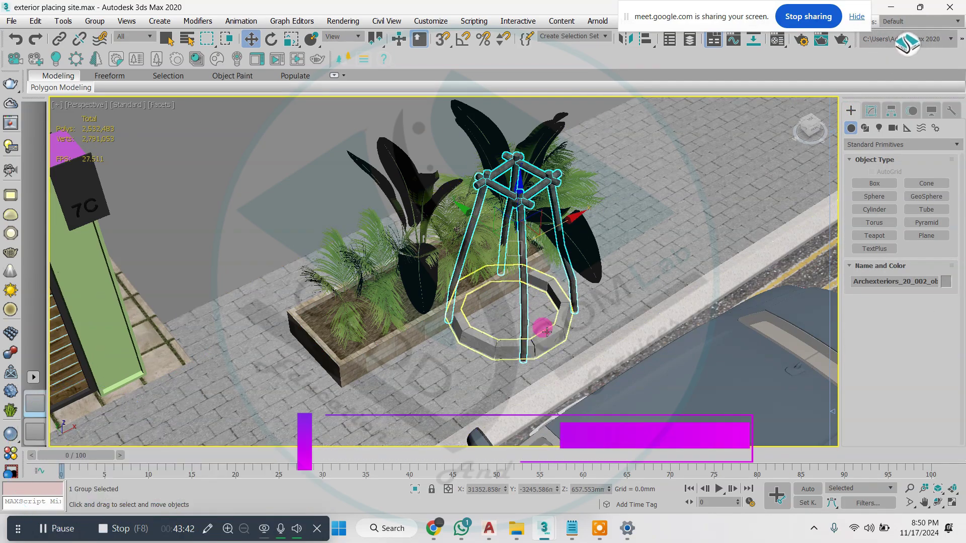
ctrl+click(544, 331)
scroll(502, 303, down, 2)
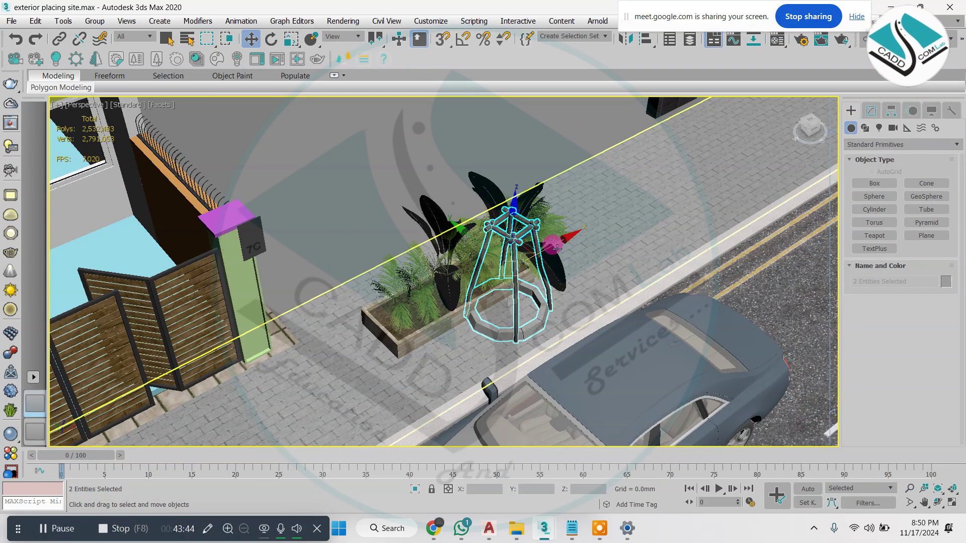
drag(557, 243, 619, 142)
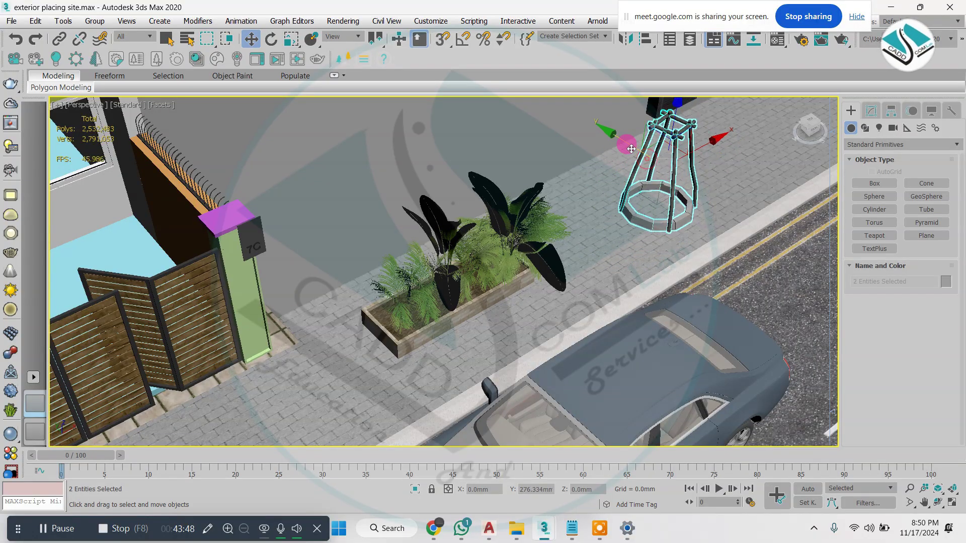
- Inspect the planters, tree pits and house fronts along the street from several distances
scroll(550, 273, down, 5)
middle_drag(406, 321, 441, 276)
scroll(347, 254, up, 4)
scroll(318, 254, down, 2)
middle_drag(319, 254, 360, 127)
scroll(300, 161, up, 5)
scroll(299, 201, down, 4)
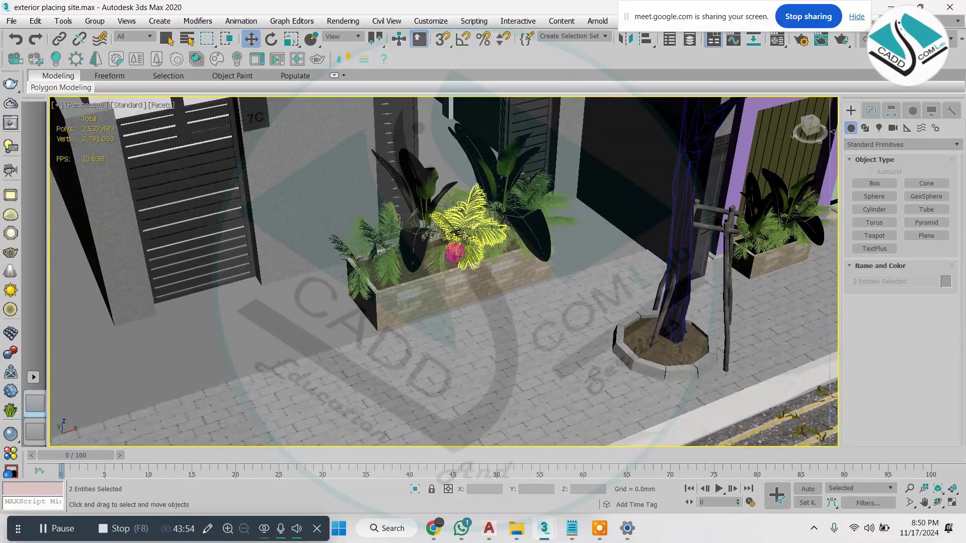
scroll(355, 318, down, 3)
scroll(416, 302, down, 2)
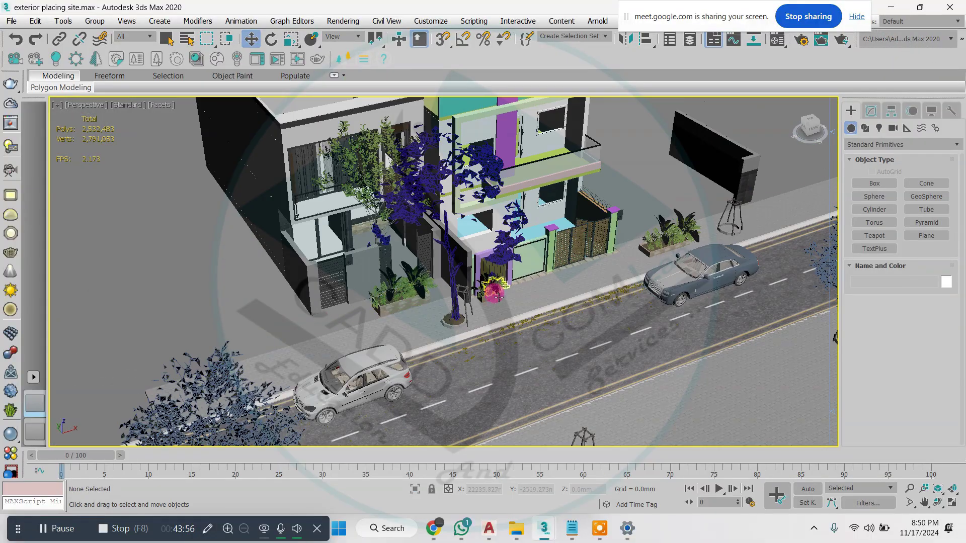
alt+middle_drag(582, 257, 559, 265)
scroll(558, 261, up, 3)
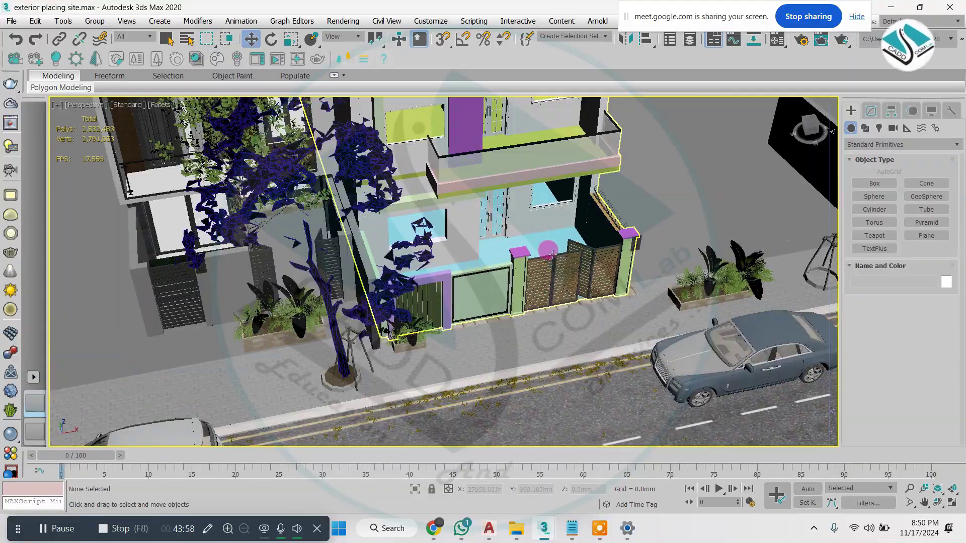
- Open the house group for editing and bring its front yard and gates into close view
click(554, 238)
key(z)
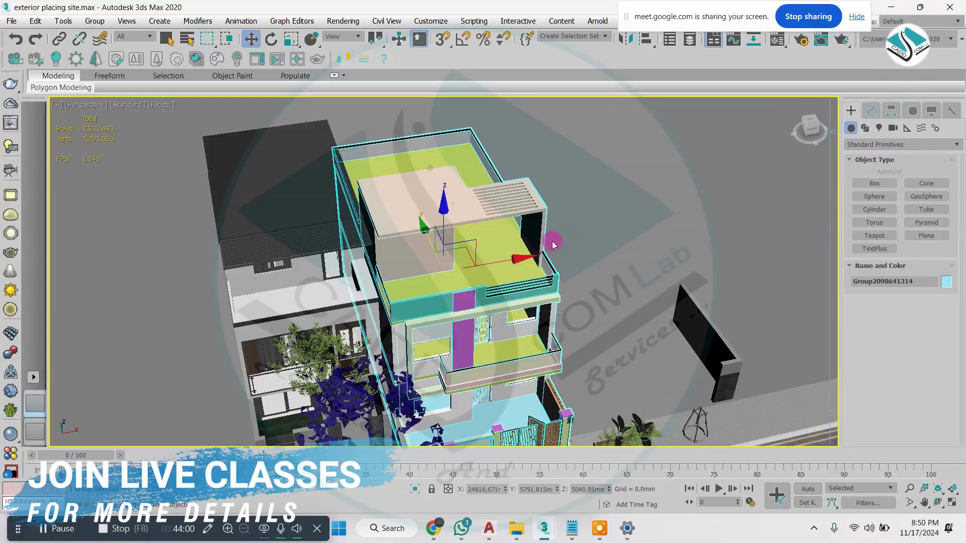
alt+middle_drag(540, 289, 618, 197)
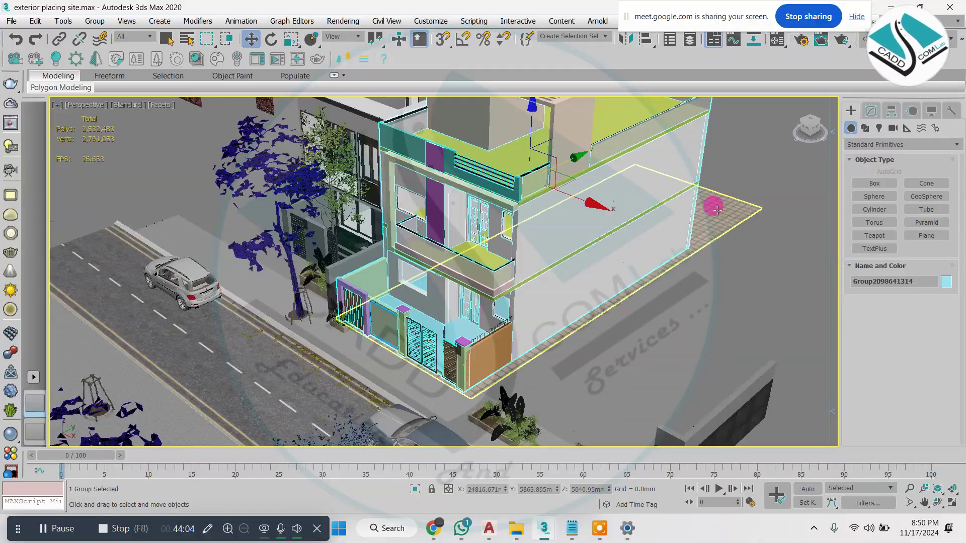
scroll(717, 211, up, 3)
scroll(714, 211, down, 4)
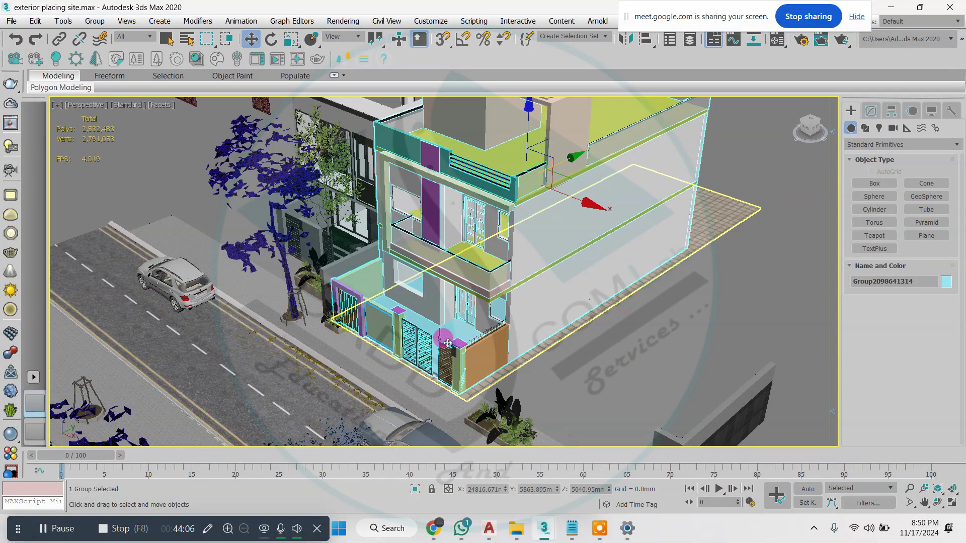
scroll(448, 343, up, 2)
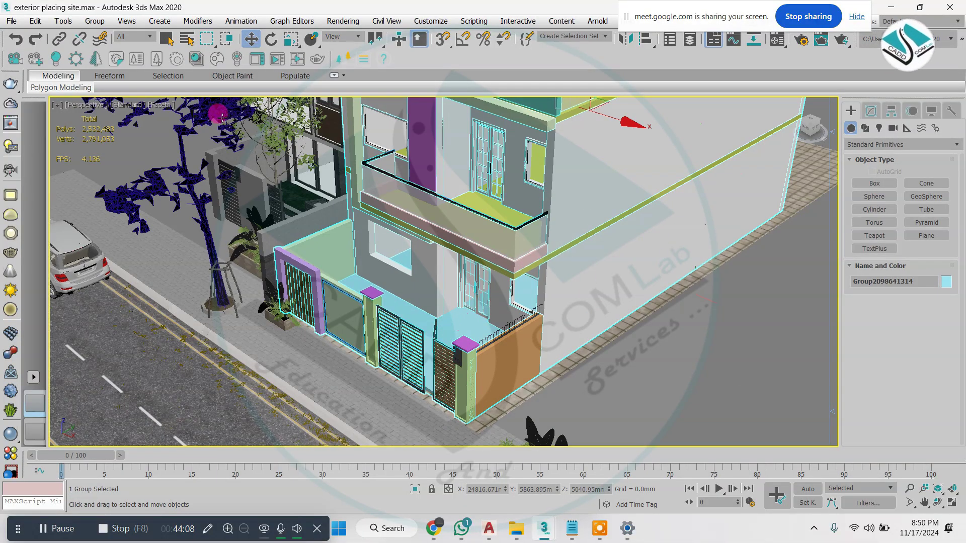
click(95, 22)
click(111, 70)
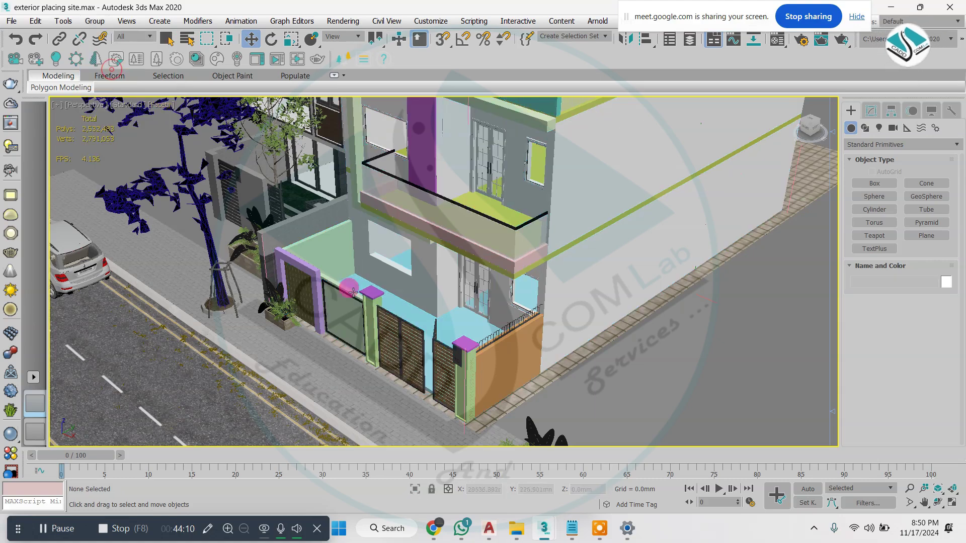
- Delete the cyan floor slab covering the yard paving inside the house group and close the group
click(451, 320)
click(453, 320)
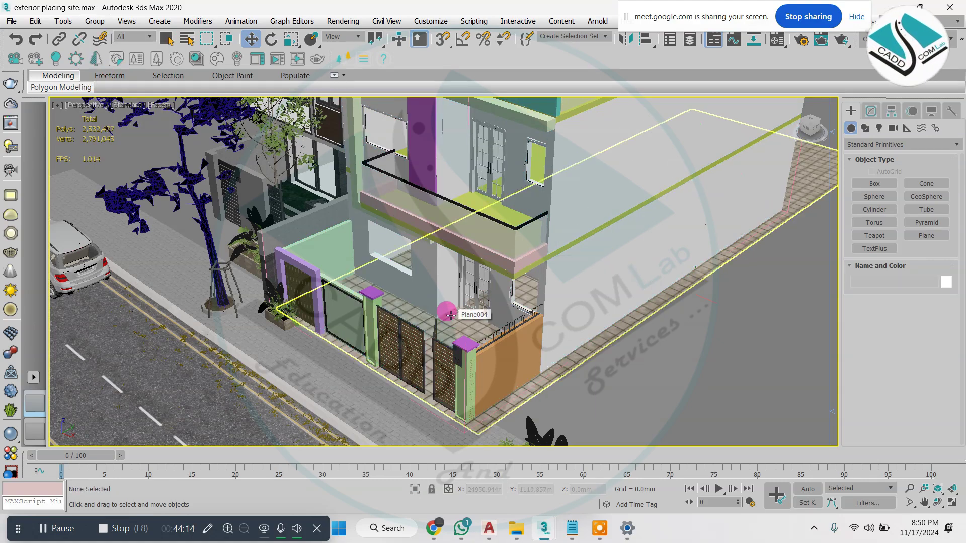
click(438, 292)
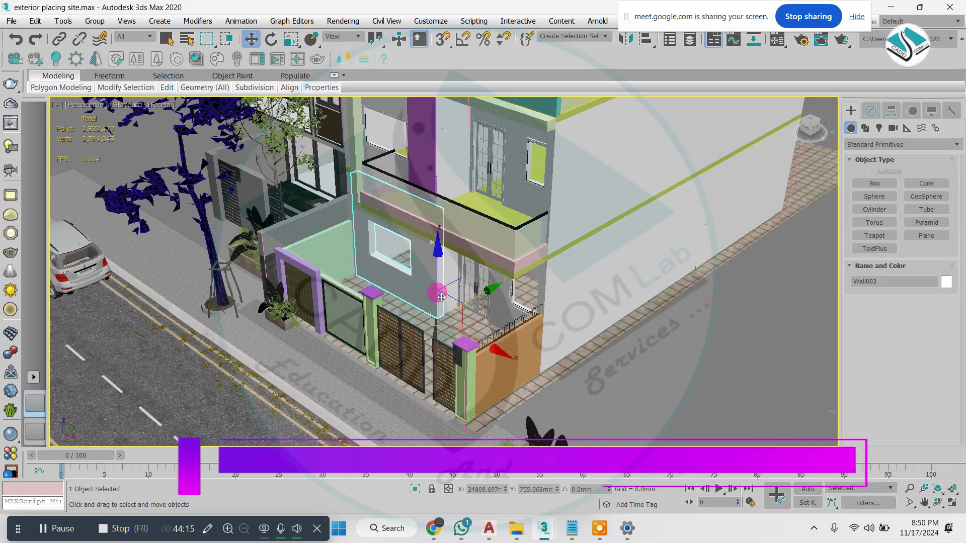
click(92, 22)
click(119, 101)
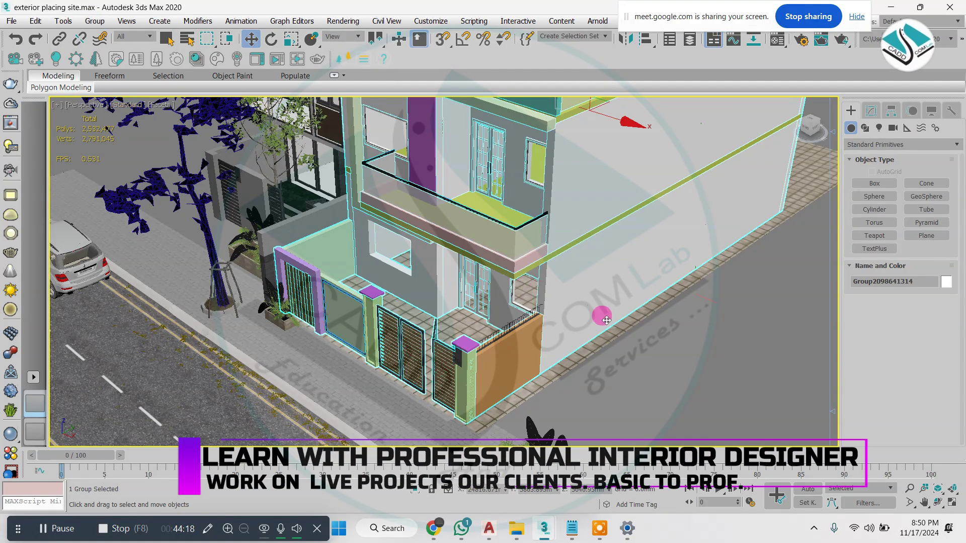
- Copy the tiled paving plane under the house along X onto the empty plot by the dark wall
click(620, 328)
scroll(619, 326, down, 3)
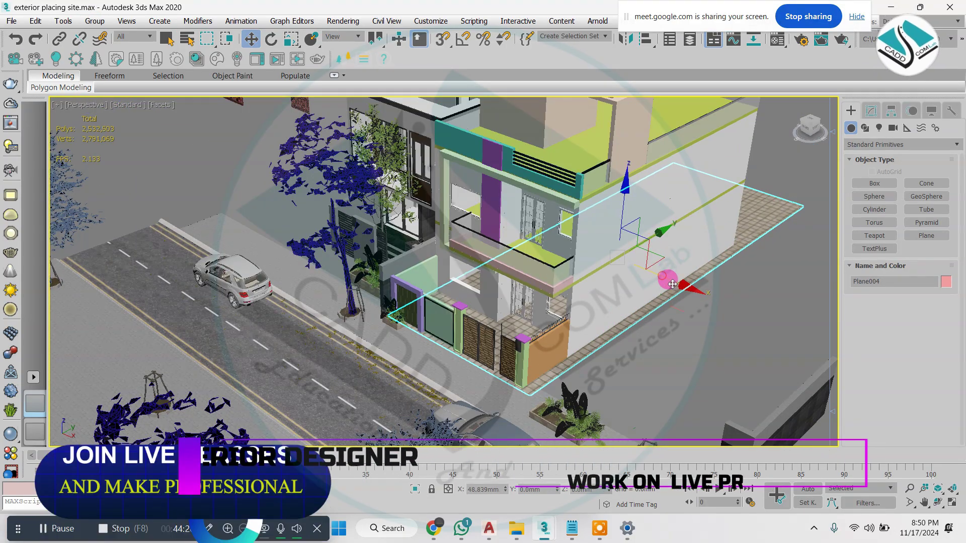
mouse_move(670, 282)
shift+mouse_down()
mouse_move(814, 381)
mouse_move(794, 372)
shift+mouse_up()
click(487, 321)
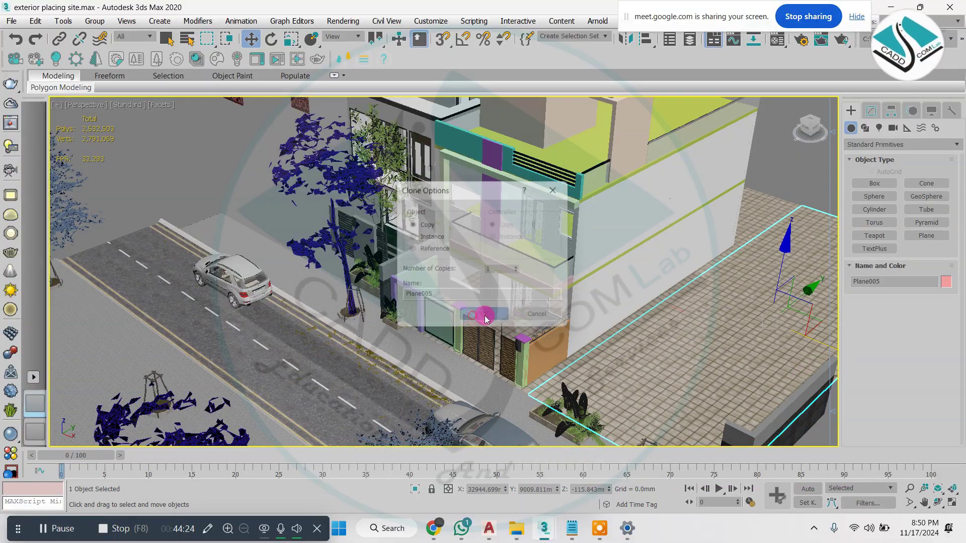
- Make another copy of the paving plane along X and place it under the neighbouring house with the dark roof
mouse_move(640, 361)
middle_down()
mouse_move(552, 307)
mouse_move(623, 318)
mouse_move(626, 304)
mouse_move(657, 281)
middle_up()
scroll(658, 280, down, 5)
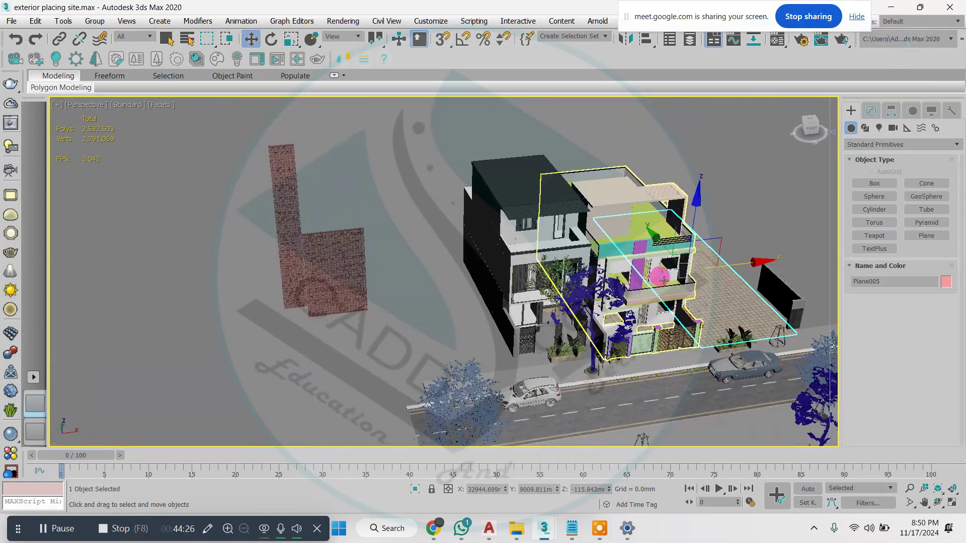
scroll(659, 279, up, 3)
mouse_move(732, 264)
mouse_down()
mouse_move(471, 332)
mouse_move(480, 355)
mouse_up()
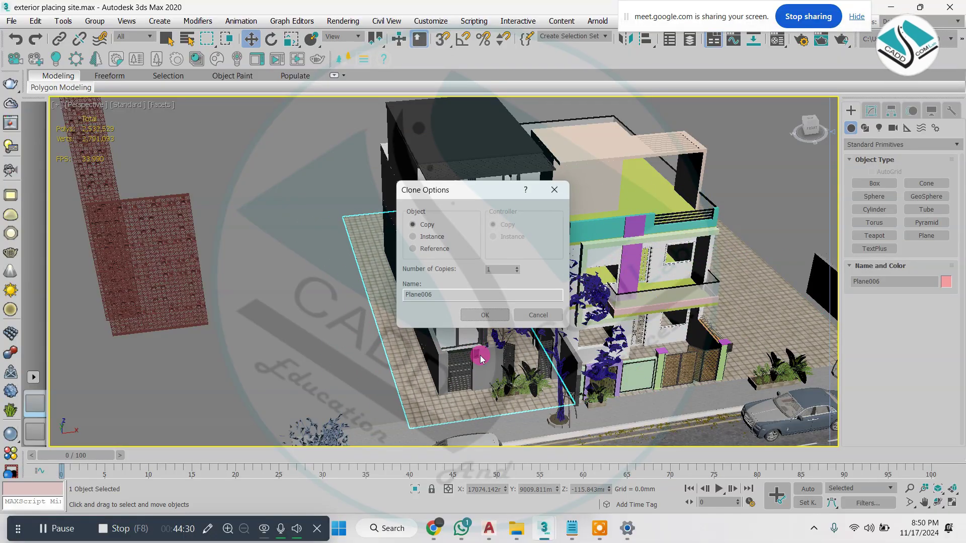
click(497, 321)
- Shift the neighbouring house's paving plane along Y, away from the street, to about 9708 mm
alt+middle_drag(501, 317, 552, 310)
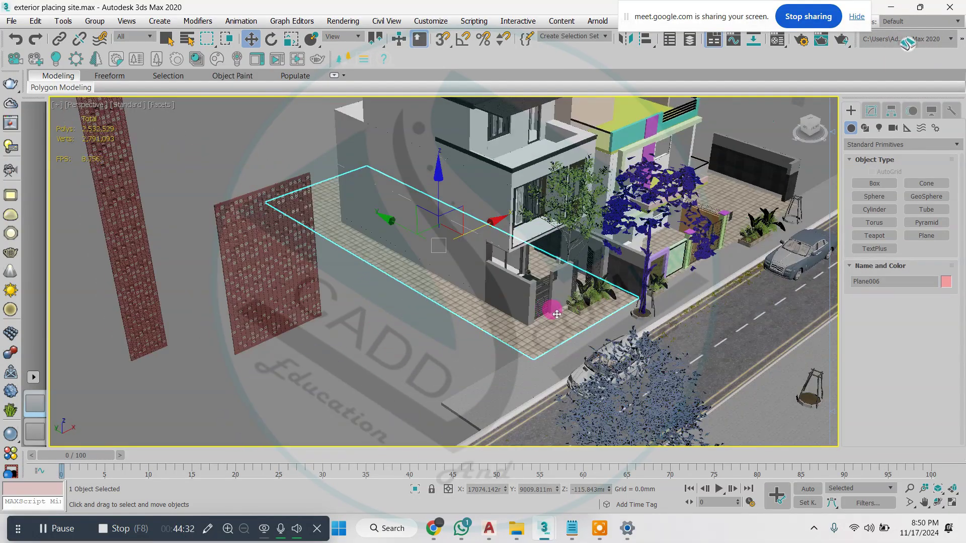
scroll(551, 310, up, 2)
mouse_move(360, 201)
mouse_down()
mouse_move(324, 186)
mouse_move(350, 200)
mouse_up()
alt+middle_drag(406, 306, 421, 347)
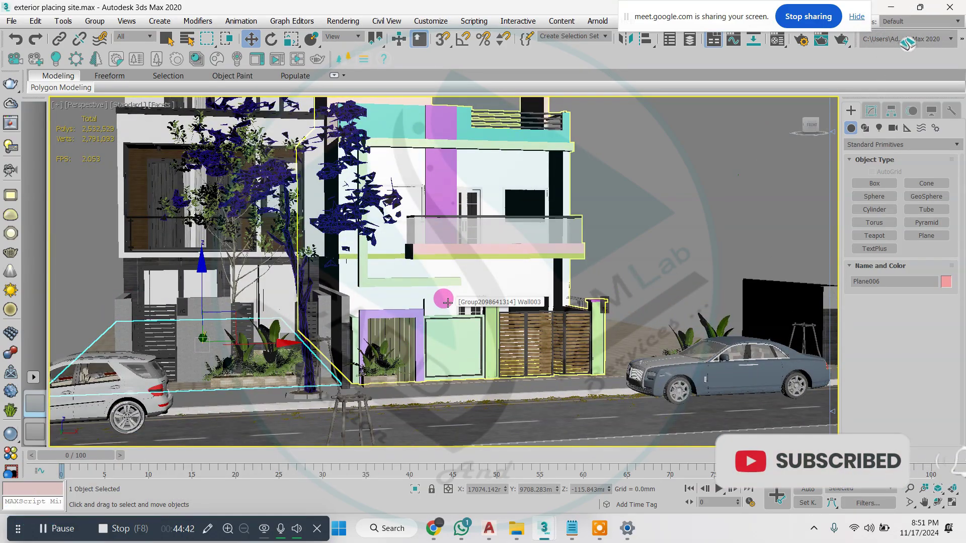
- Delete the two floating ventilation-brick panels standing apart from the houses
scroll(435, 297, down, 3)
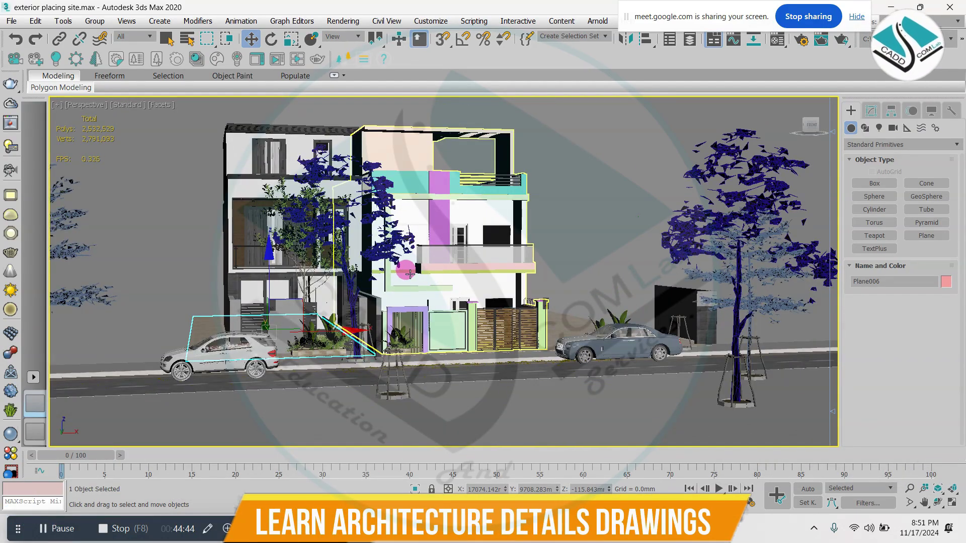
alt+middle_drag(410, 274, 435, 236)
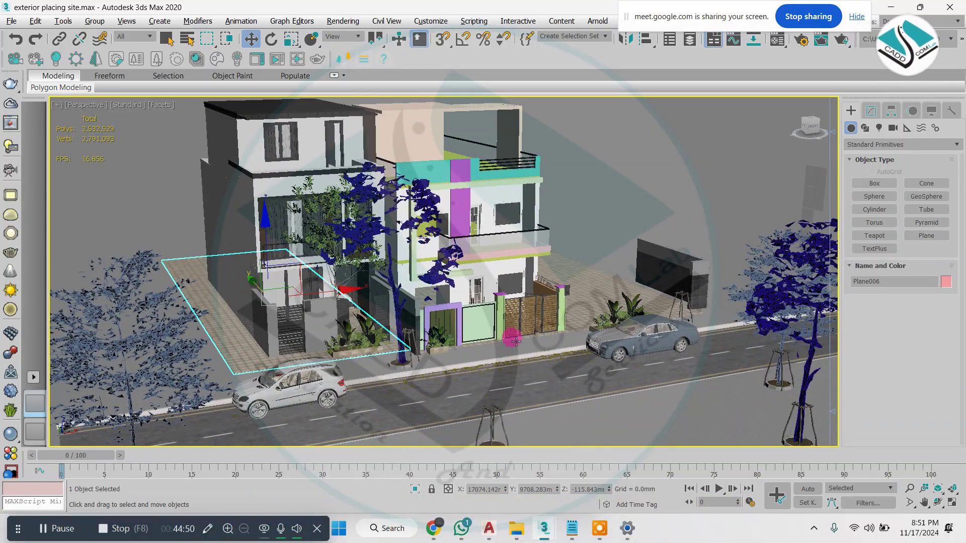
scroll(515, 342, down, 4)
scroll(509, 328, up, 3)
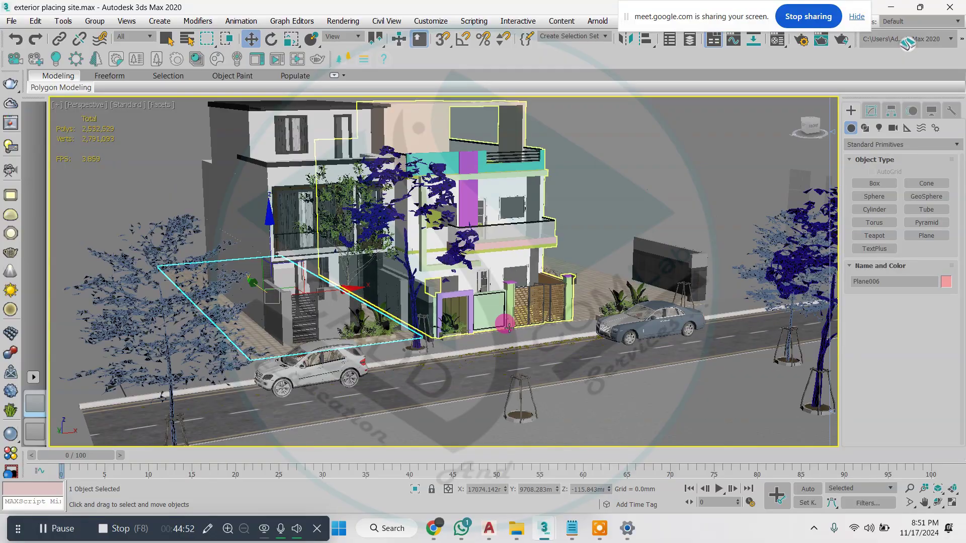
scroll(509, 328, down, 3)
click(173, 209)
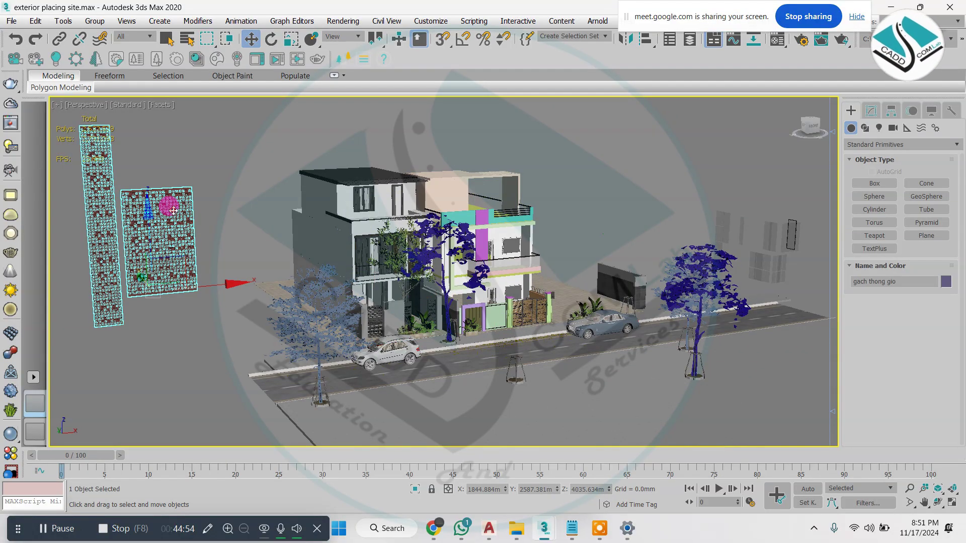
key(Delete)
scroll(508, 260, up, 5)
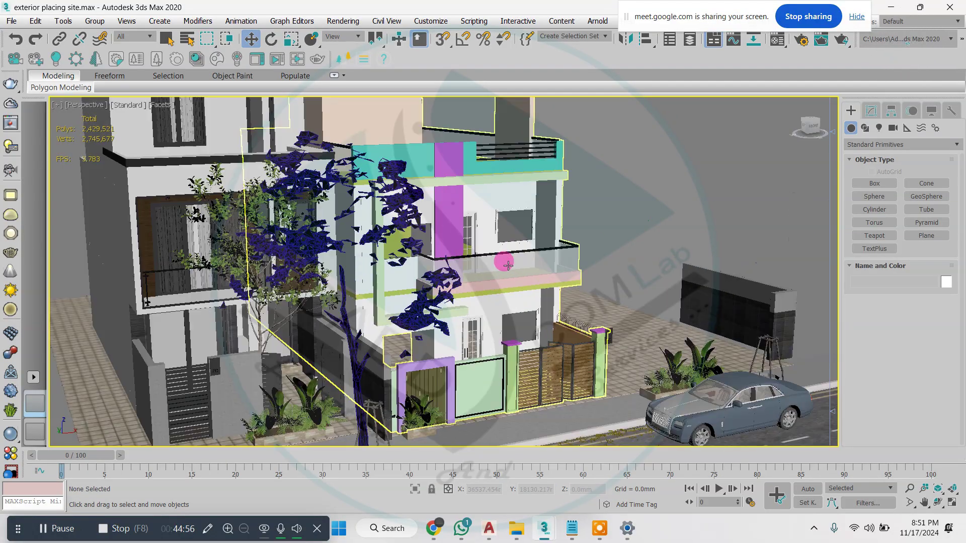
- Open the colored house's group for editing and select its front balcony's glass railing
middle_drag(529, 269, 385, 285)
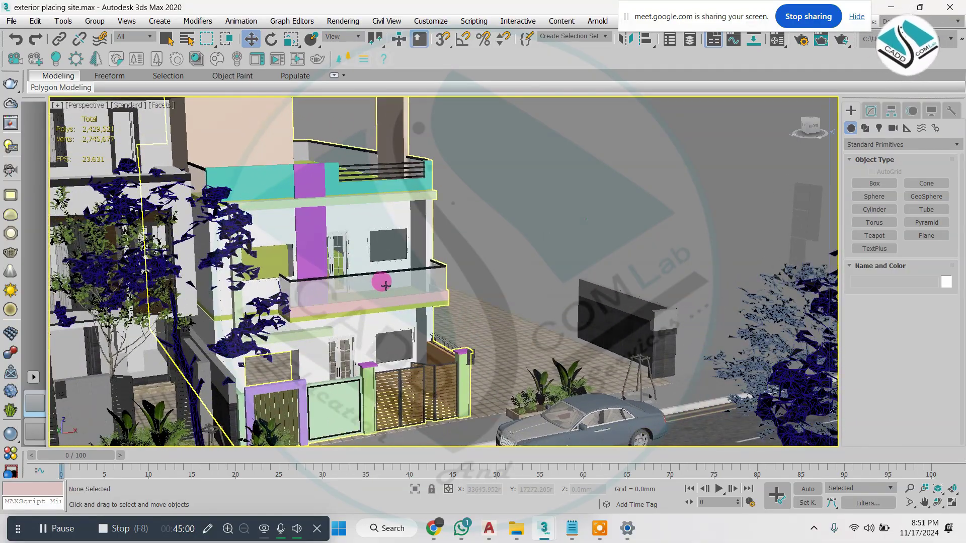
scroll(402, 283, down, 2)
scroll(420, 282, up, 5)
click(341, 264)
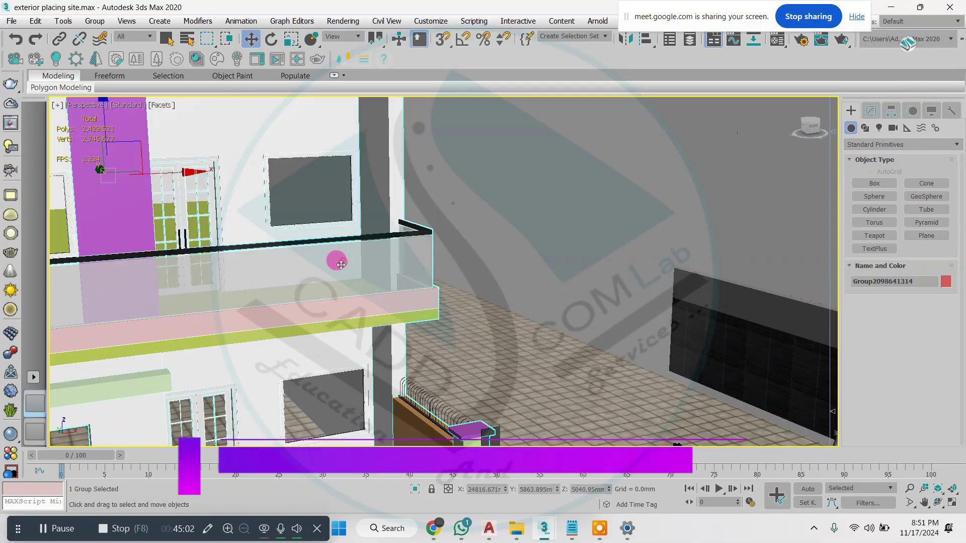
click(95, 21)
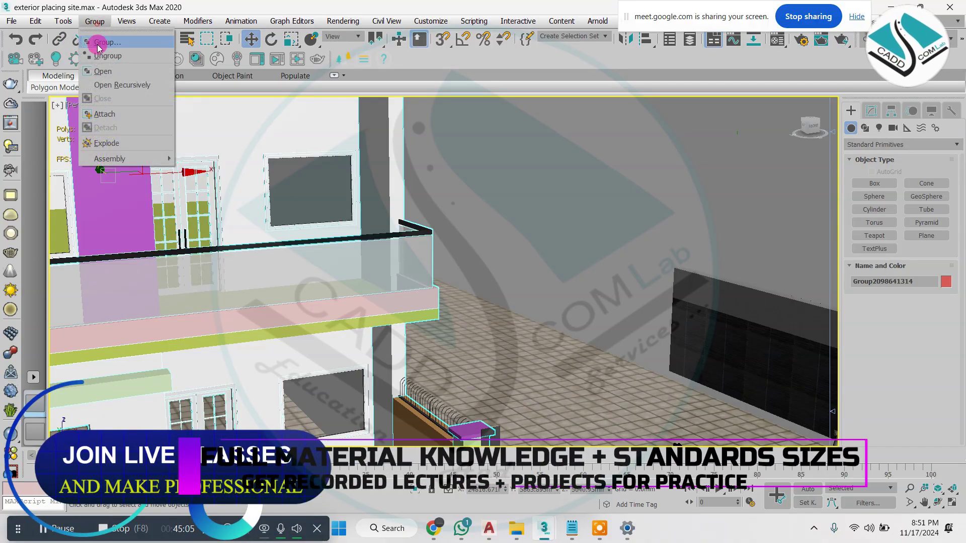
click(110, 71)
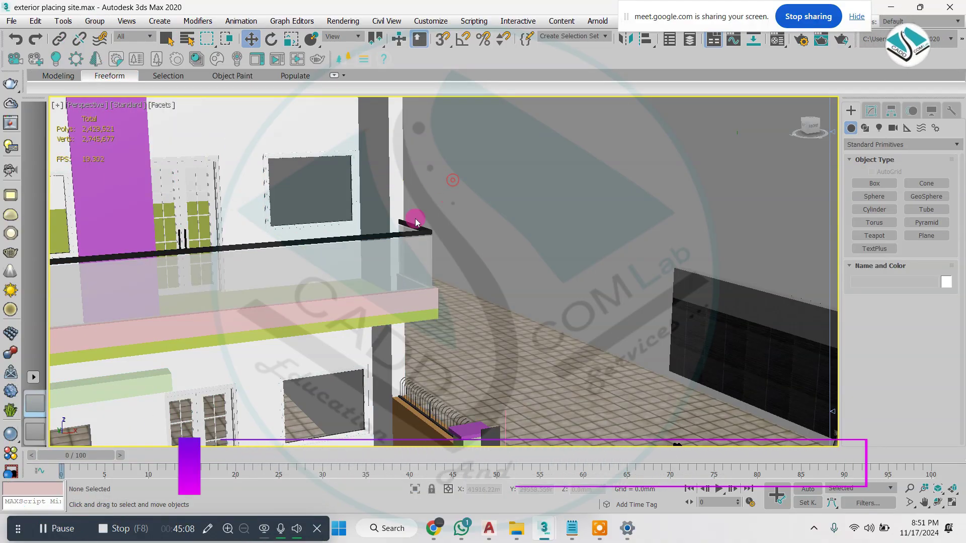
click(403, 250)
scroll(413, 258, down, 2)
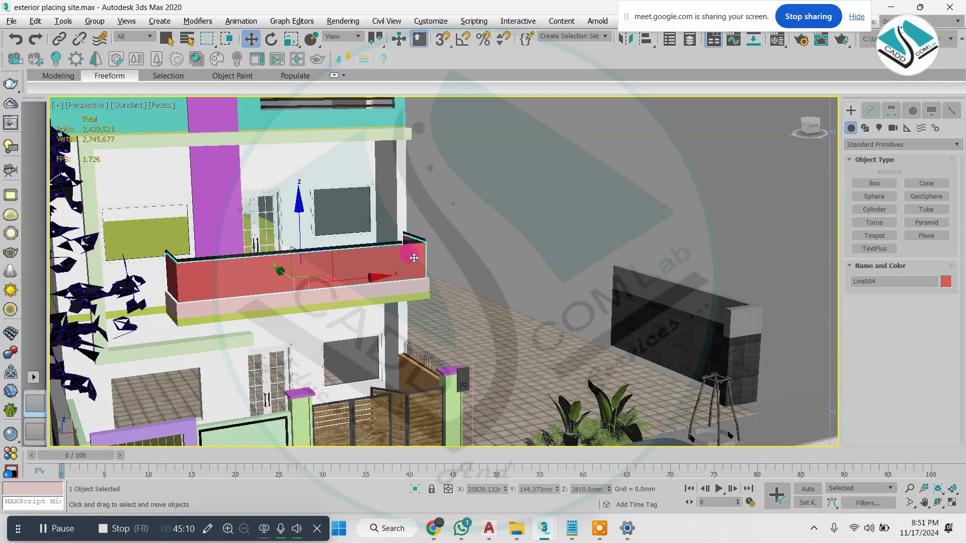
- Move the floating glass panel group along X towards the houses to about 45355 mm and delete the loose black frame
scroll(413, 258, down, 6)
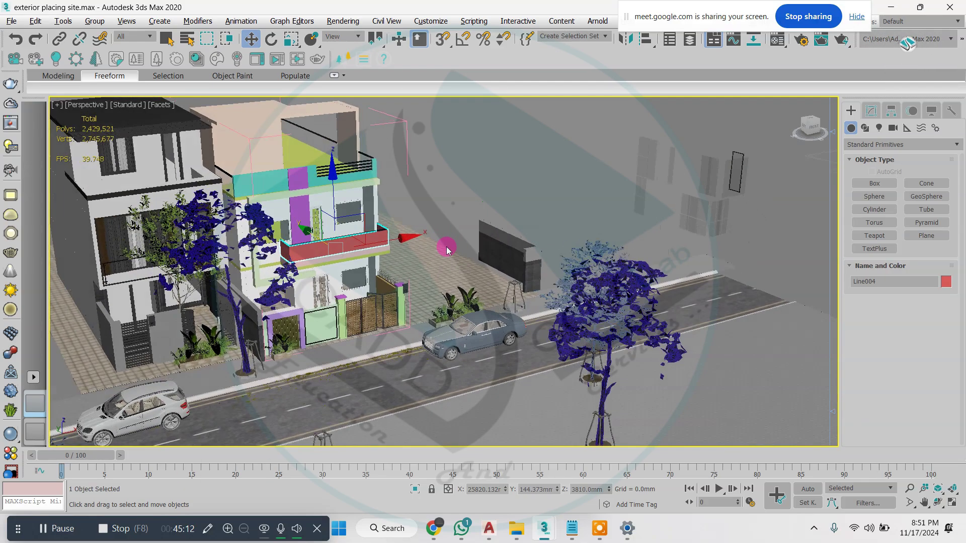
click(738, 153)
key(z)
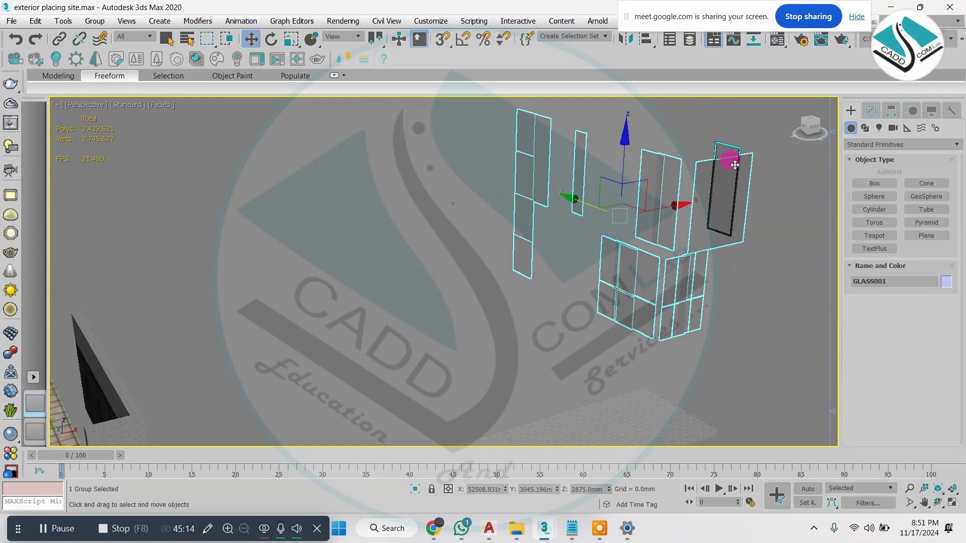
drag(532, 250, 629, 259)
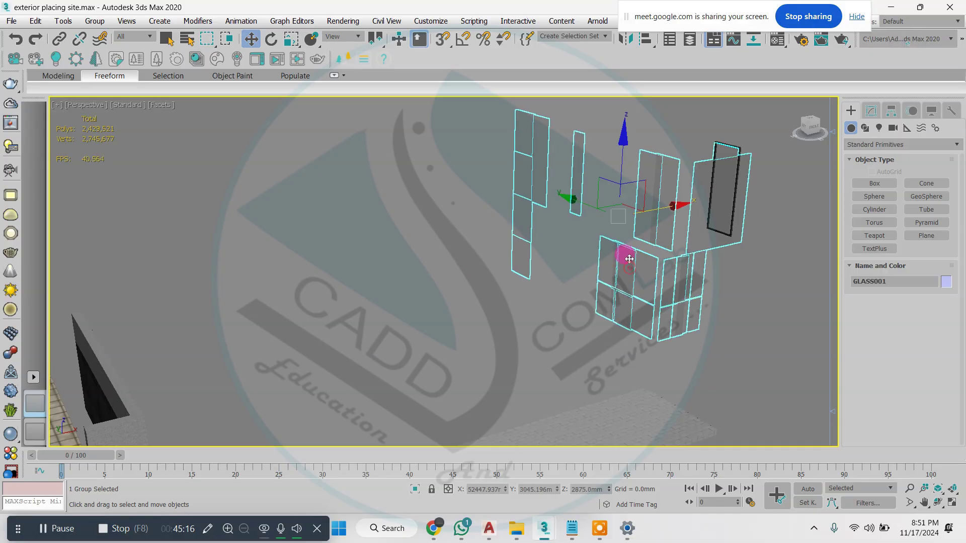
drag(663, 209, 443, 237)
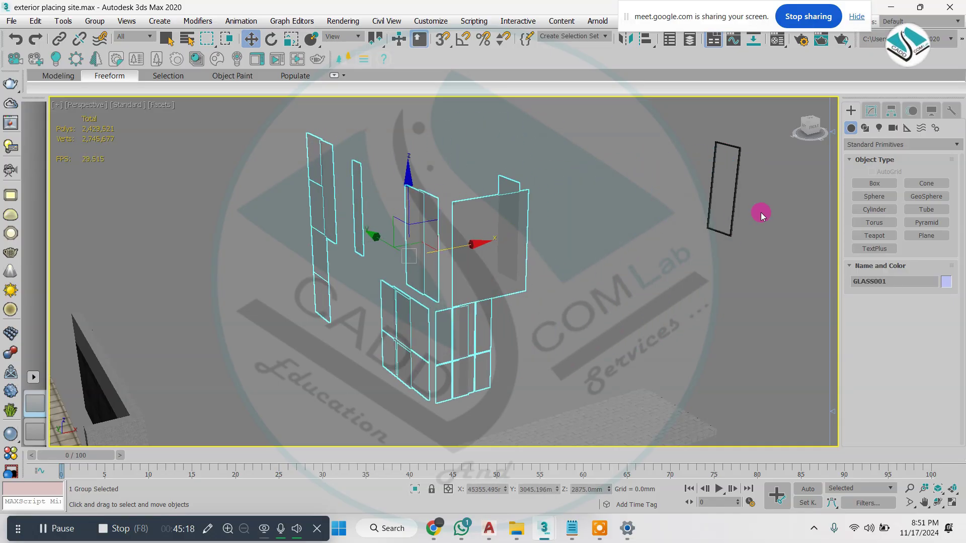
click(720, 253)
- Move the glass panel group over the dark boundary wall, to about 37573 mm in X and 8348 mm in Y
scroll(708, 249, down, 5)
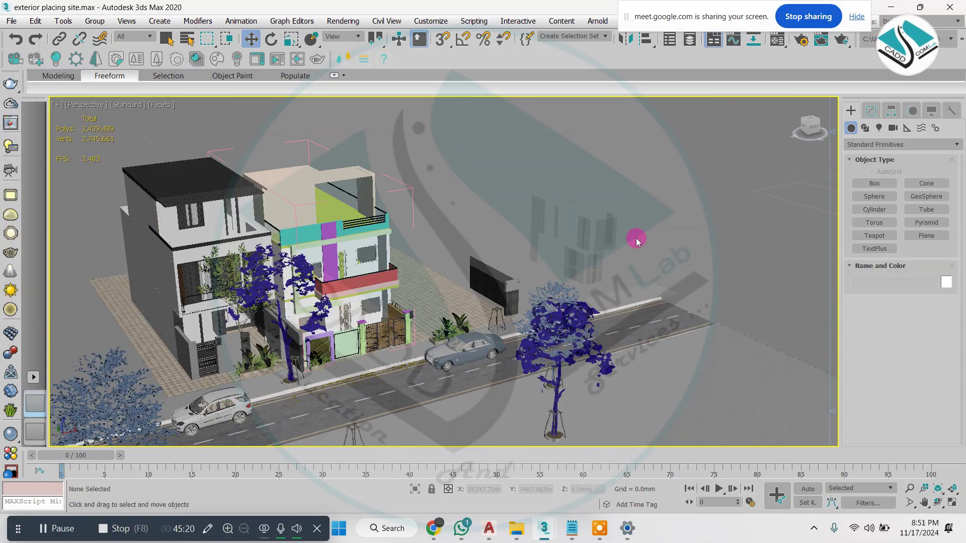
click(595, 245)
drag(609, 232, 472, 266)
scroll(471, 267, up, 3)
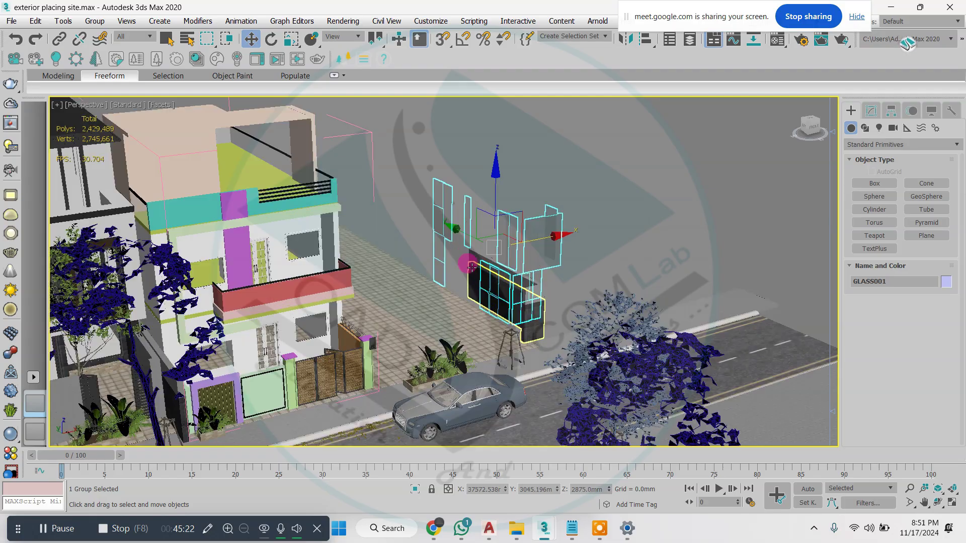
drag(471, 234, 420, 215)
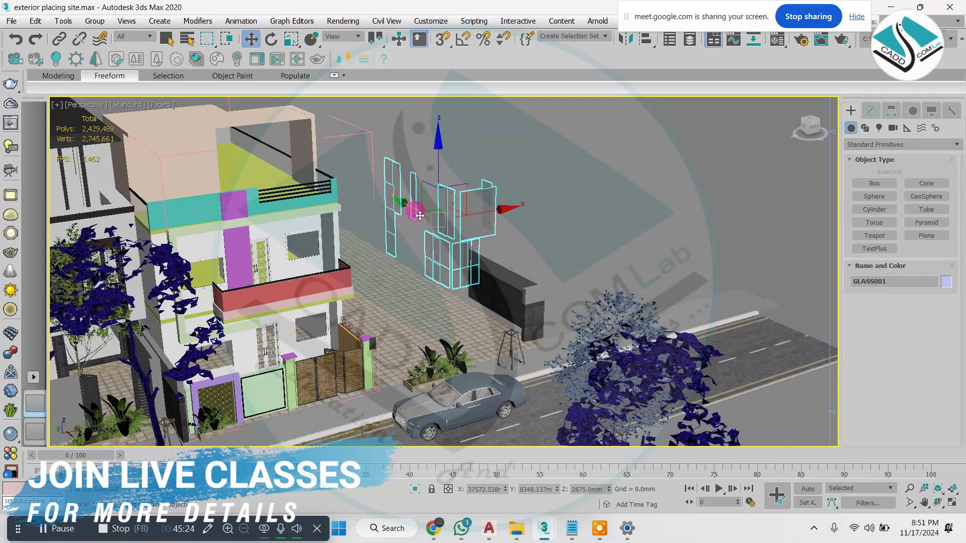
- Unhide all objects in the scene and move the glass panel group along X beyond the large building block, to about 62204 mm
scroll(301, 242, up, 2)
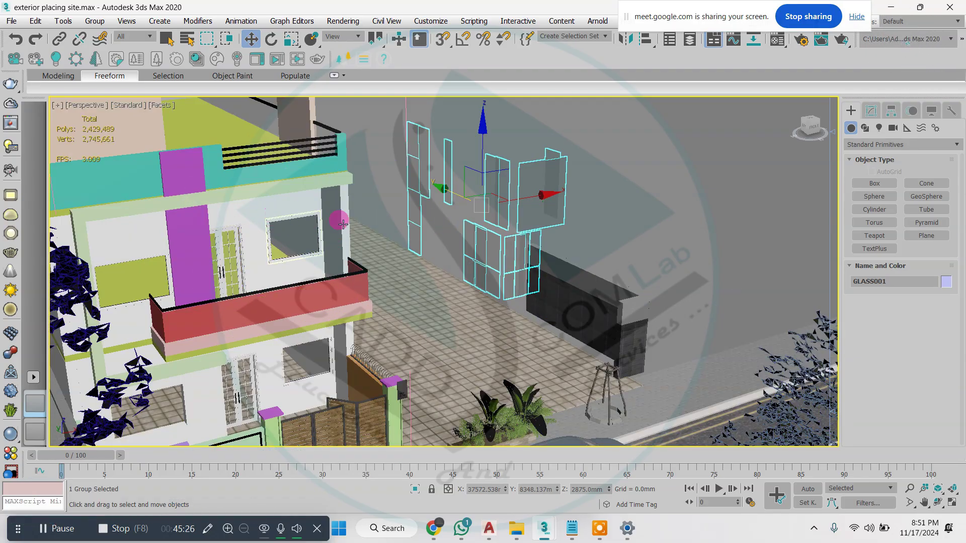
scroll(284, 229, down, 6)
scroll(352, 239, up, 1)
scroll(360, 243, up, 3)
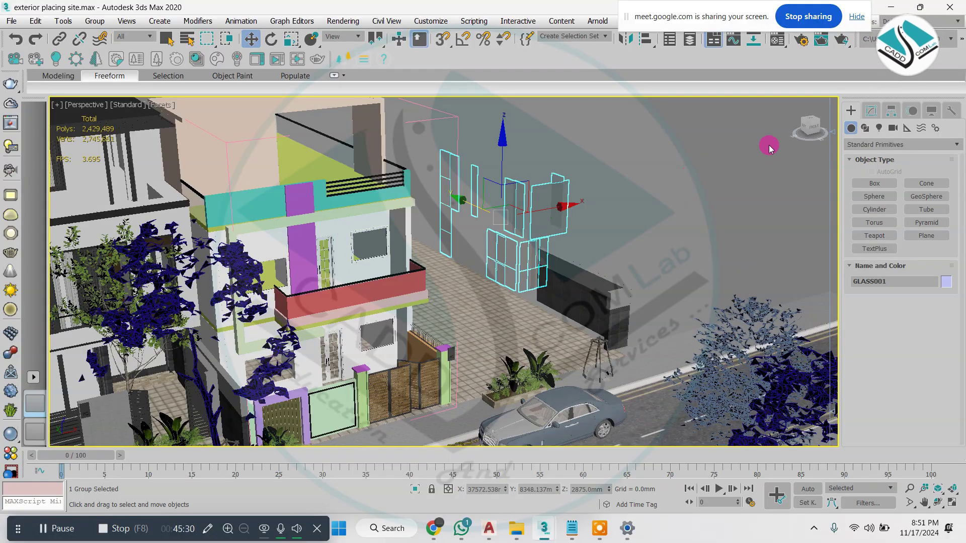
mouse_move(814, 130)
mouse_down()
mouse_move(801, 121)
mouse_move(804, 106)
mouse_move(814, 129)
mouse_move(816, 96)
mouse_move(812, 122)
mouse_up()
middle_drag(402, 204, 473, 297)
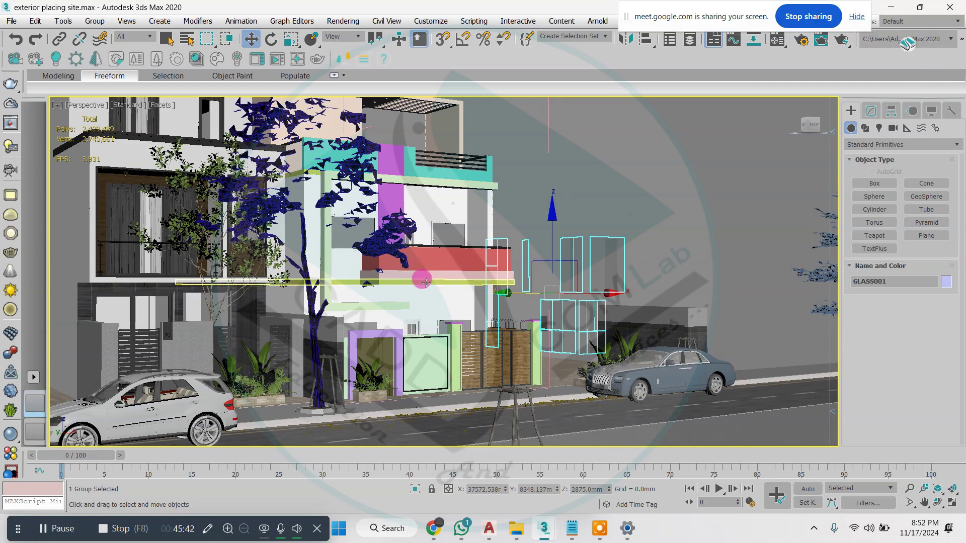
scroll(426, 283, down, 5)
alt+middle_drag(426, 283, 424, 317)
right_click(505, 268)
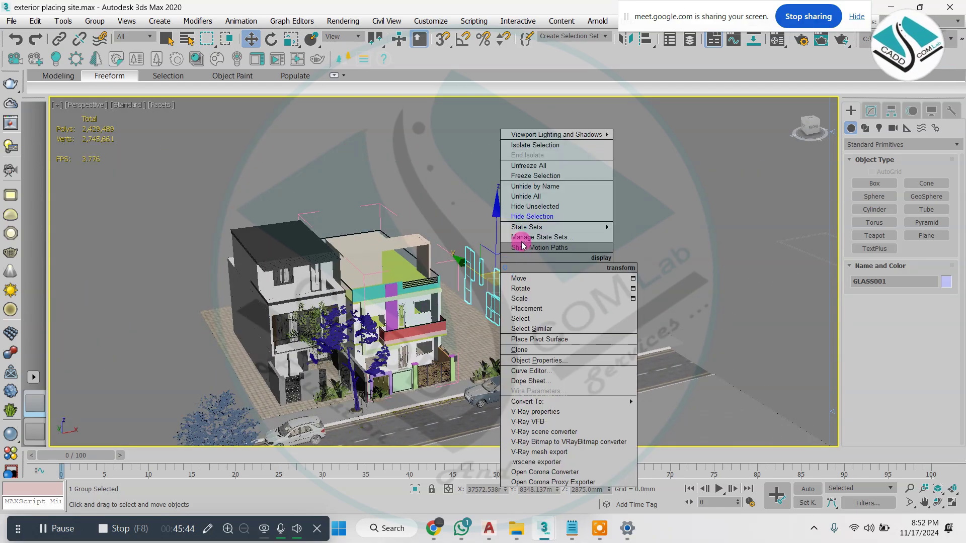
click(540, 196)
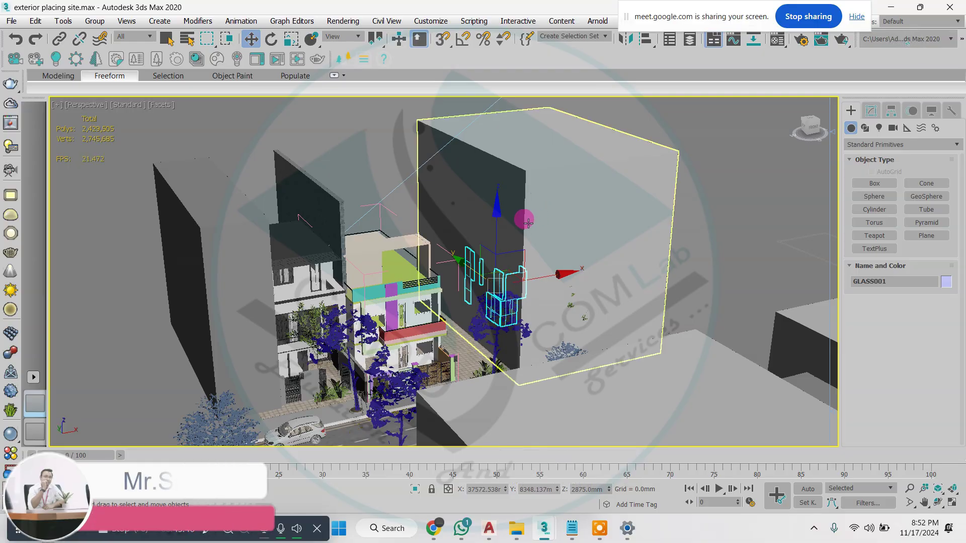
alt+middle_drag(525, 263, 524, 285)
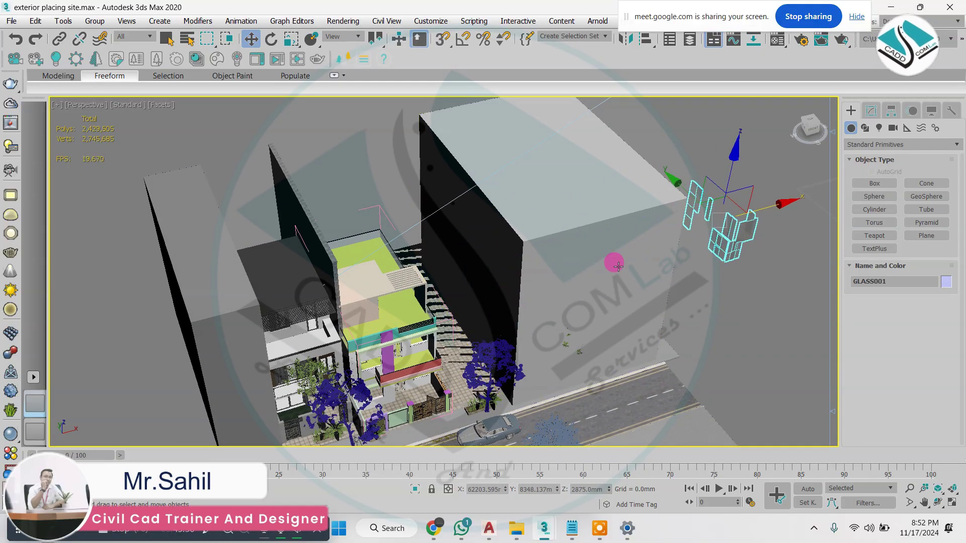
- Shift the large building block to about X 40299 mm, Y 12536 mm and delete the low dark boundary wall on the paved plot
click(588, 272)
drag(577, 340, 444, 248)
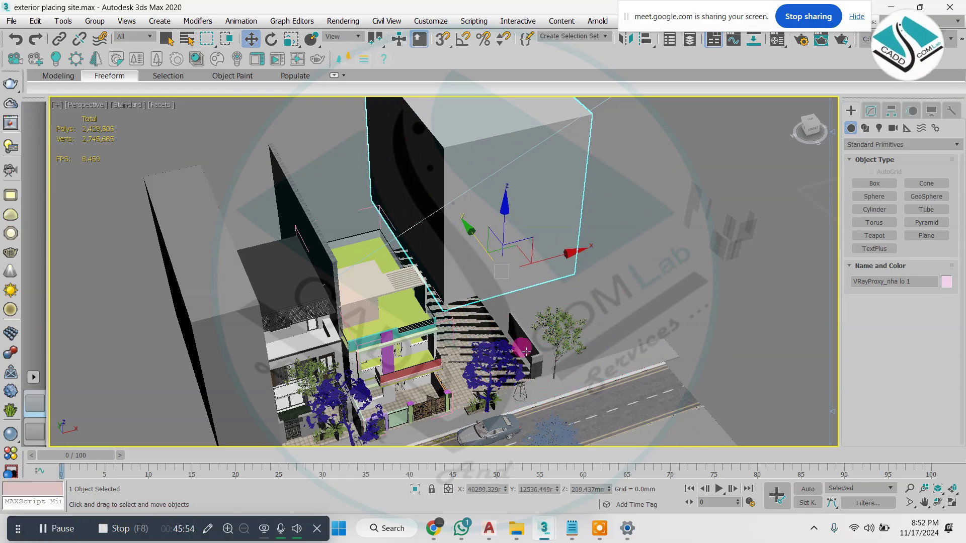
scroll(525, 350, up, 4)
key(Delete)
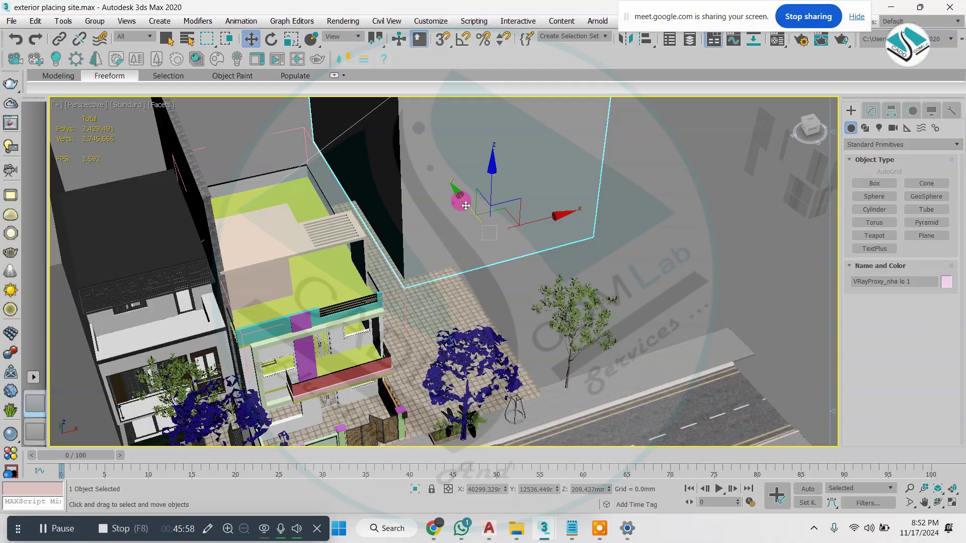
- Position the large building block beside the colored house near the street, at about X 36403 mm and Y 1000 mm
drag(466, 206, 561, 316)
alt+middle_drag(370, 332, 496, 342)
scroll(425, 296, up, 6)
scroll(476, 334, down, 2)
middle_drag(554, 363, 525, 284)
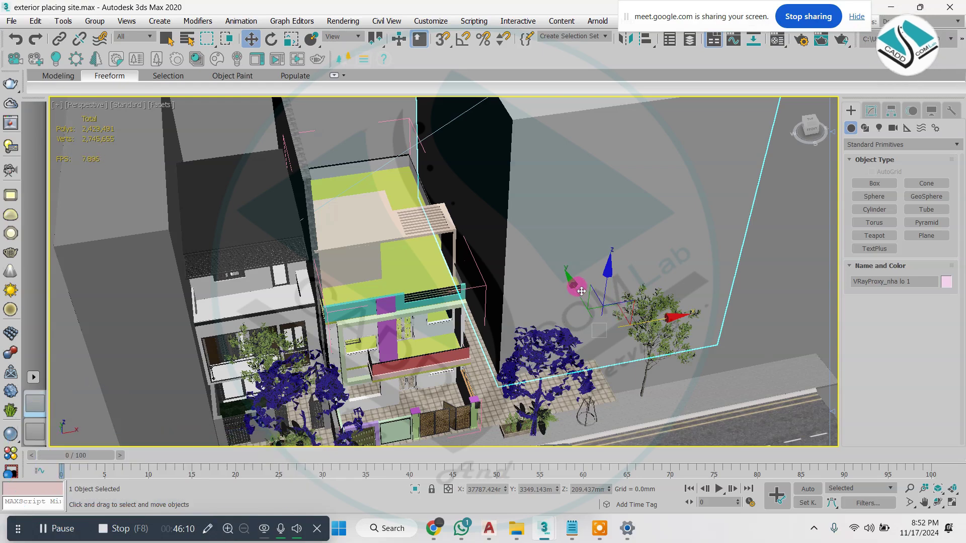
drag(578, 290, 587, 317)
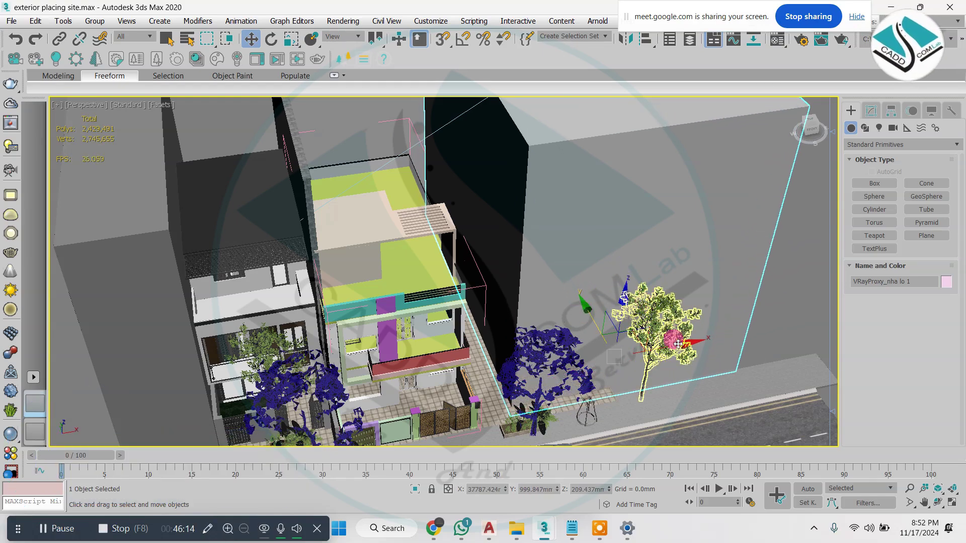
drag(684, 344, 665, 354)
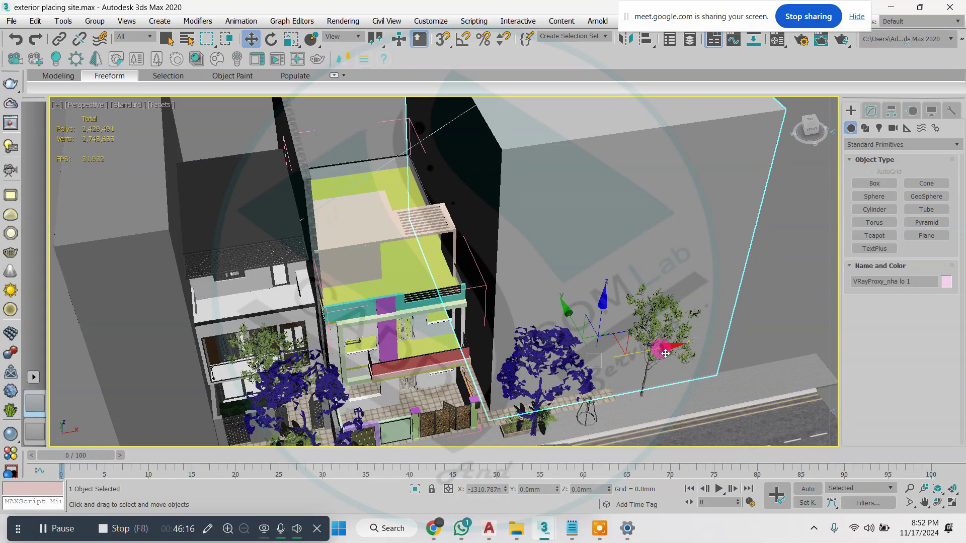
- Delete the house-number plate beside the gate pillar together with its 7C lettering
alt+middle_drag(666, 354, 532, 353)
scroll(428, 352, down, 3)
scroll(527, 305, up, 3)
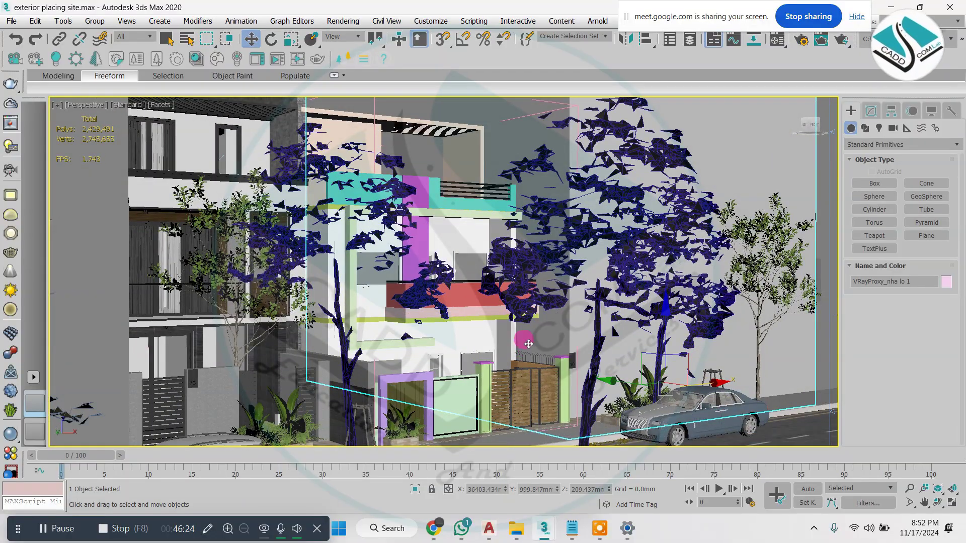
scroll(496, 330, down, 3)
scroll(512, 304, up, 10)
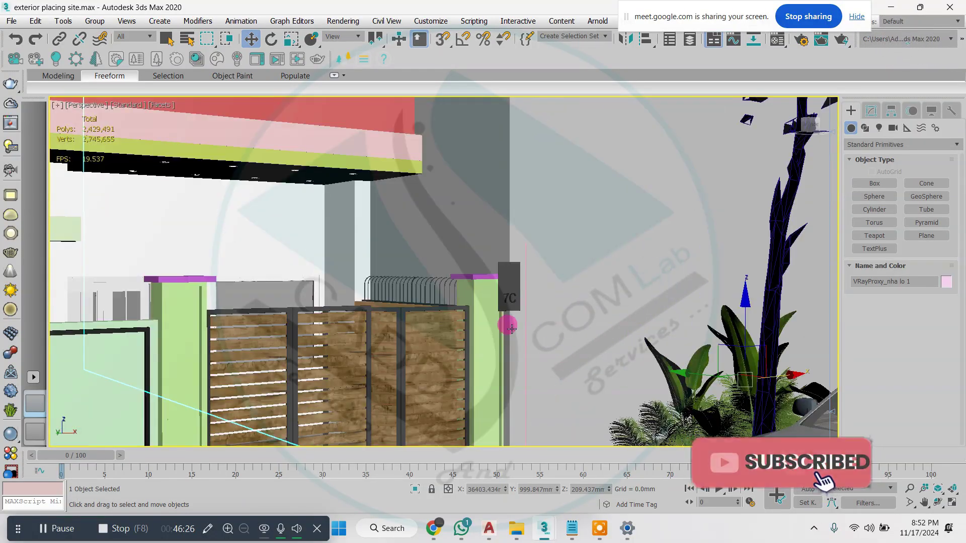
click(502, 252)
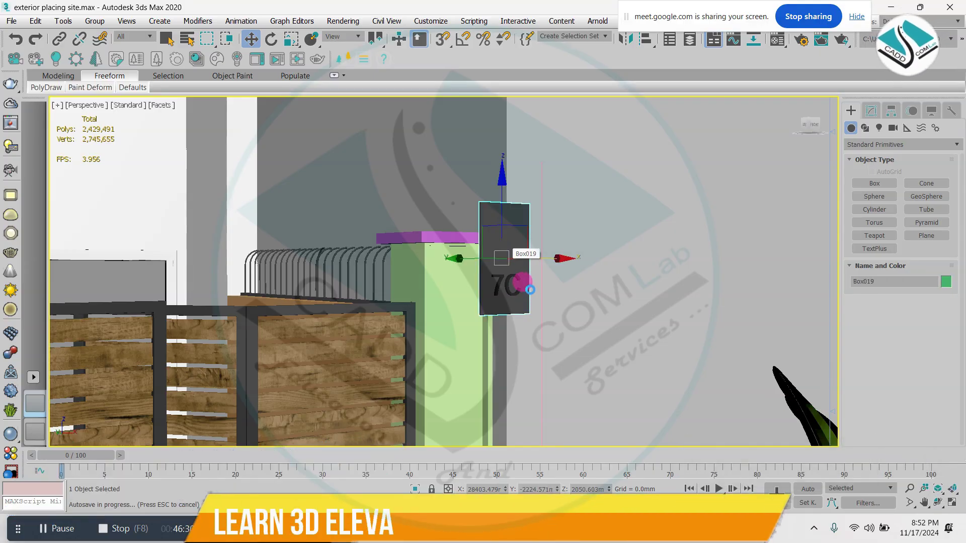
key(Delete)
click(501, 285)
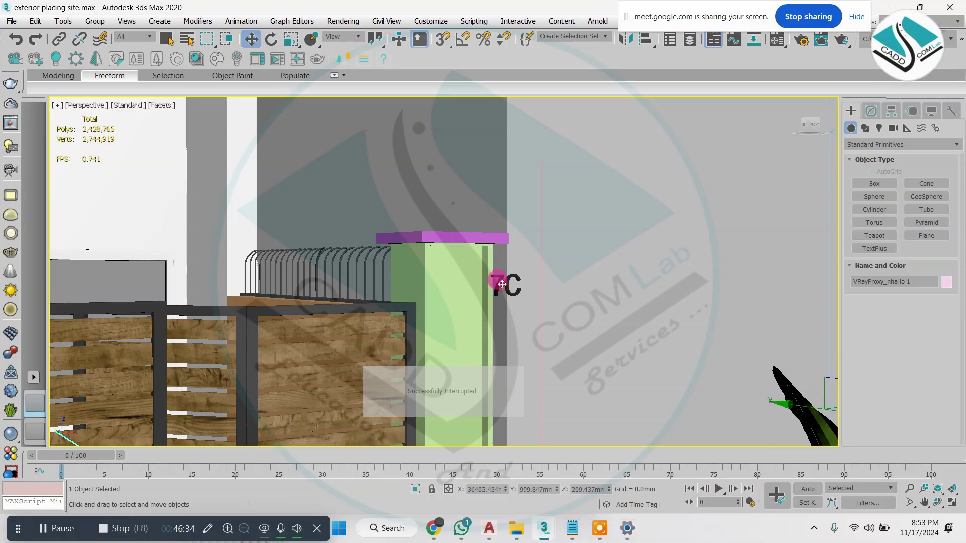
click(503, 279)
key(Delete)
- Move the tall thin wall from between the two houses along X by about 11284 mm to the colored house's opposite side
scroll(492, 302, down, 5)
scroll(493, 301, down, 5)
middle_drag(575, 245, 478, 282)
scroll(497, 291, down, 4)
scroll(530, 281, down, 4)
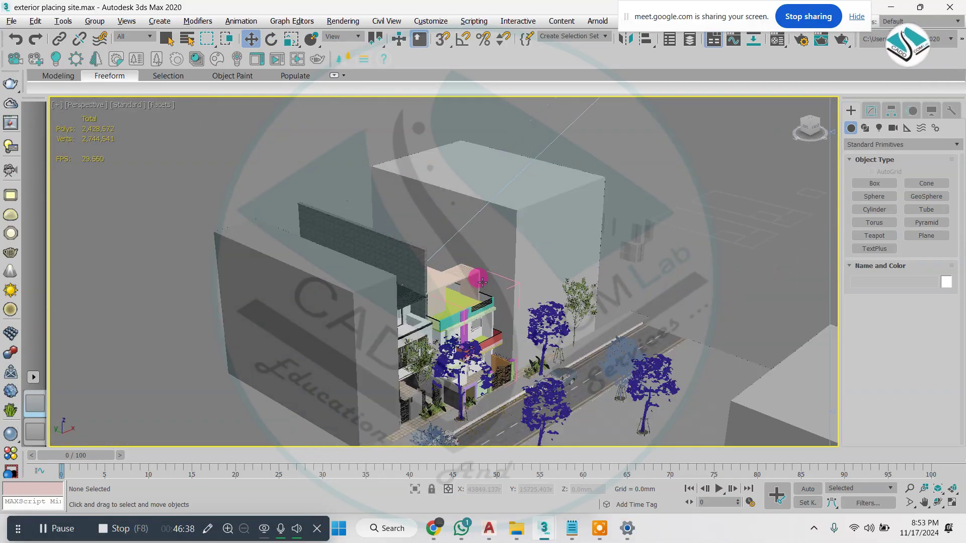
scroll(405, 266, up, 5)
alt+middle_drag(406, 265, 396, 297)
scroll(385, 257, down, 4)
scroll(372, 321, up, 3)
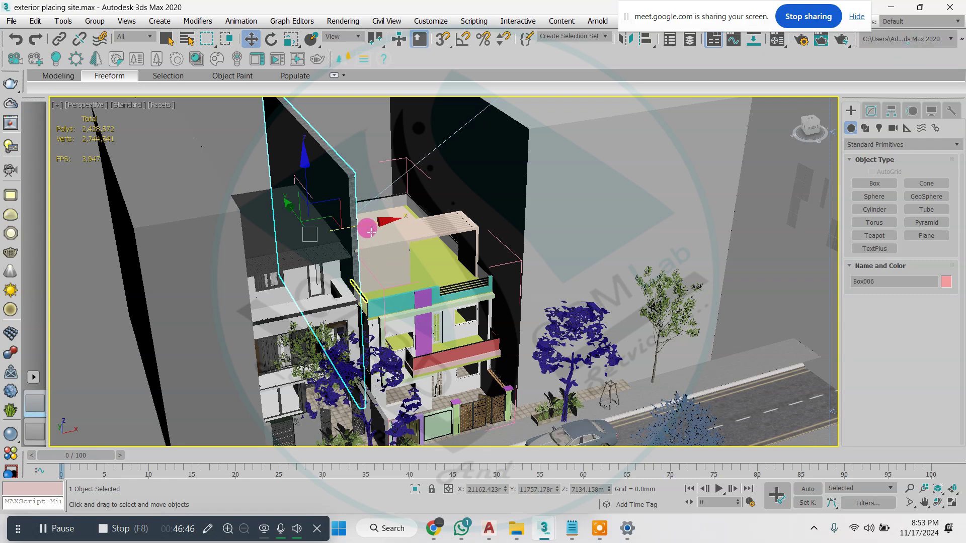
drag(363, 228, 524, 230)
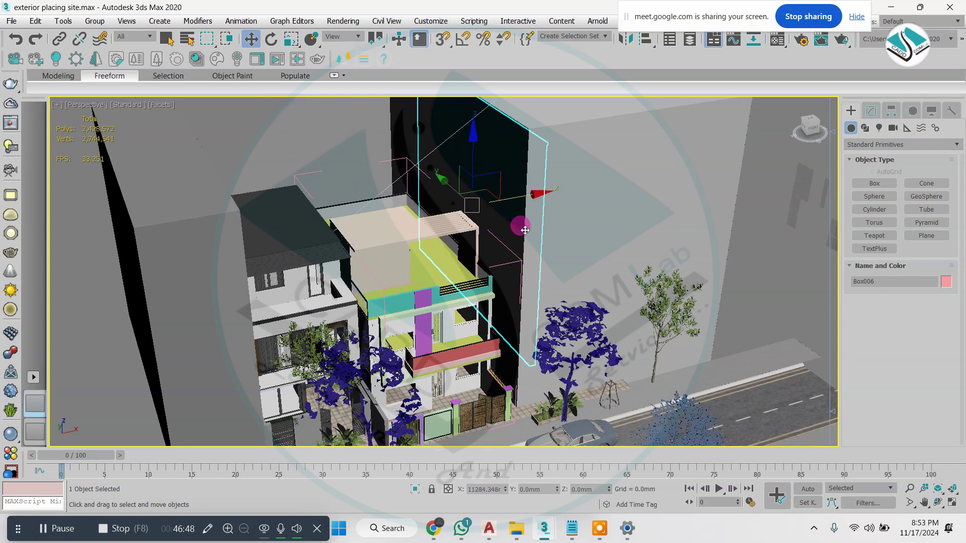
- Move the large building block farther from the tall thin wall along X, to about X 42460 mm
scroll(524, 230, down, 3)
click(595, 225)
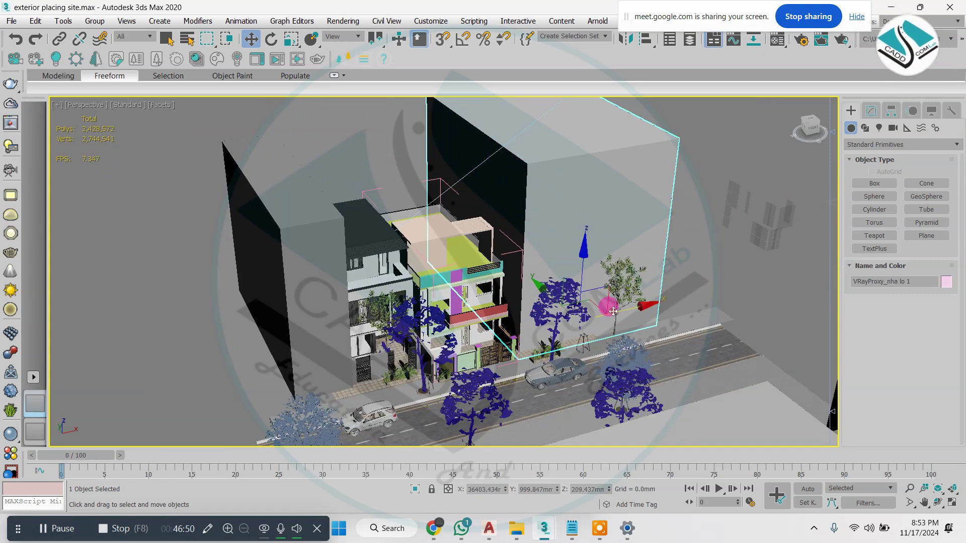
drag(613, 310, 671, 294)
scroll(537, 229, up, 5)
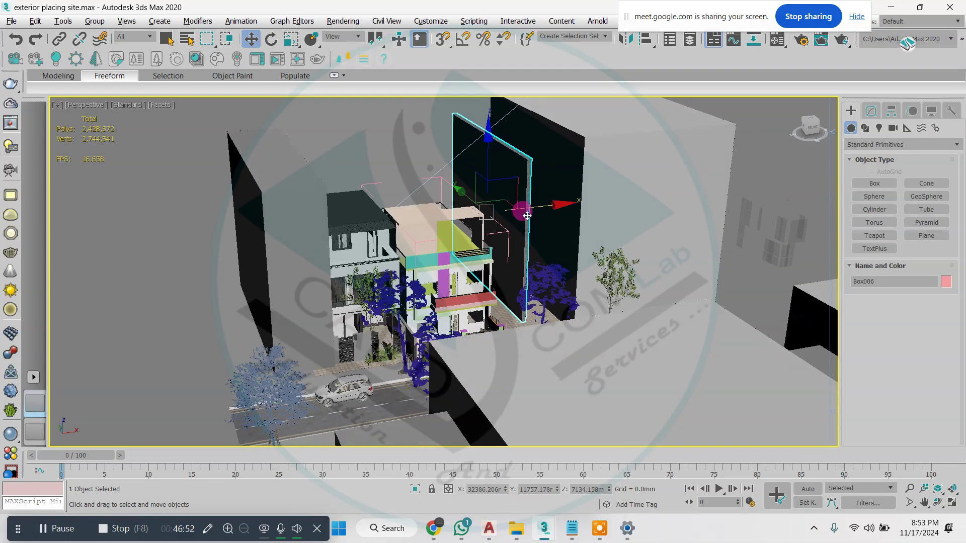
- Examine the tall thin wall's position relative to the houses and blocks in front, top, left and perspective views
key(alt+w)
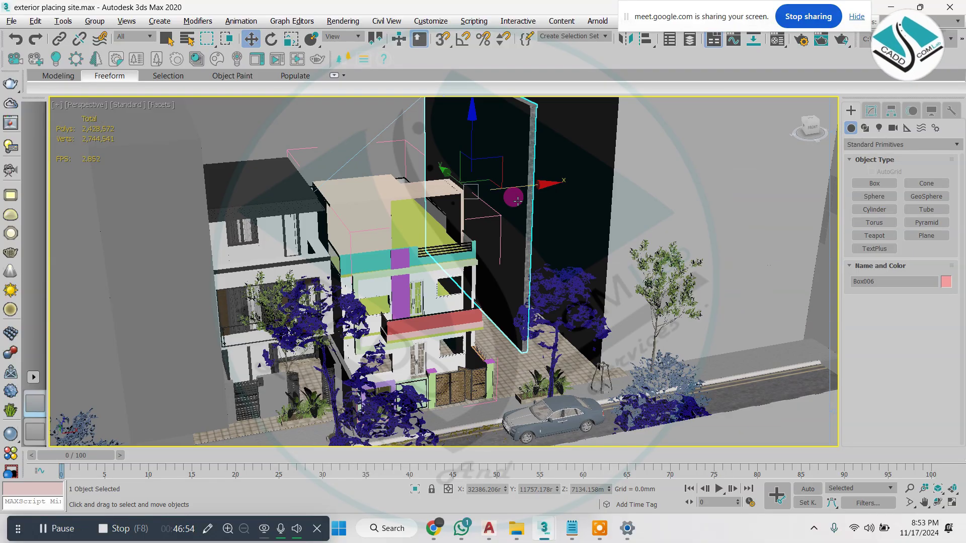
key(alt+w)
middle_click(355, 246)
key(alt+w)
key(f)
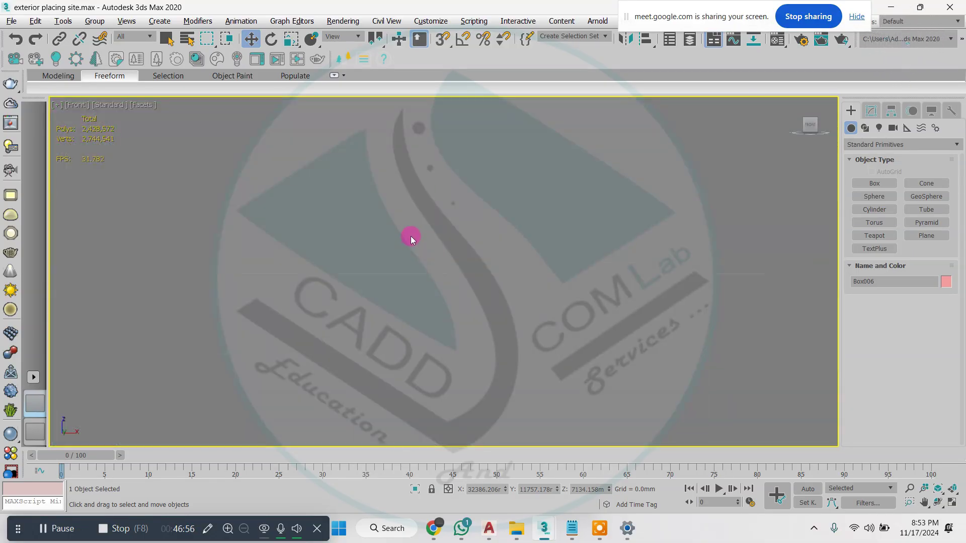
key(z)
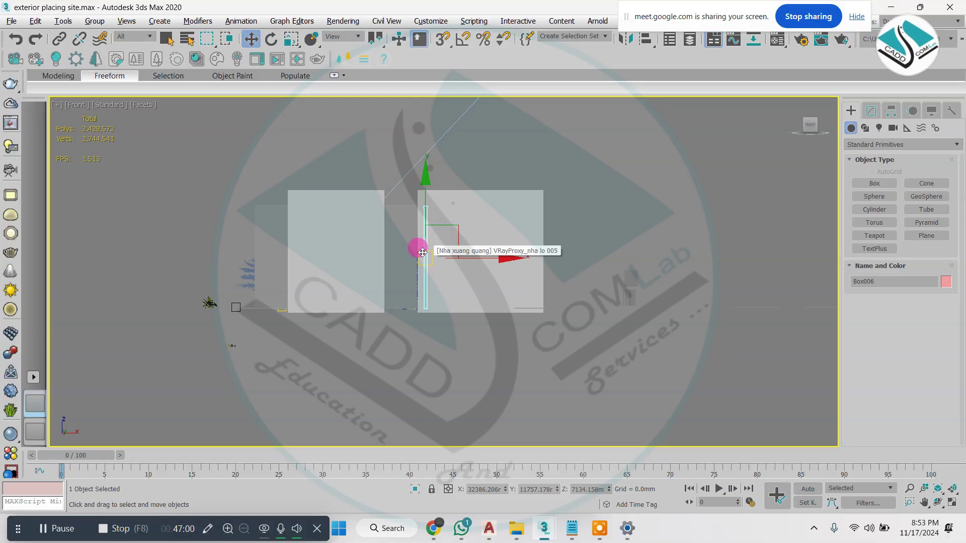
scroll(422, 252, down, 5)
scroll(442, 254, up, 5)
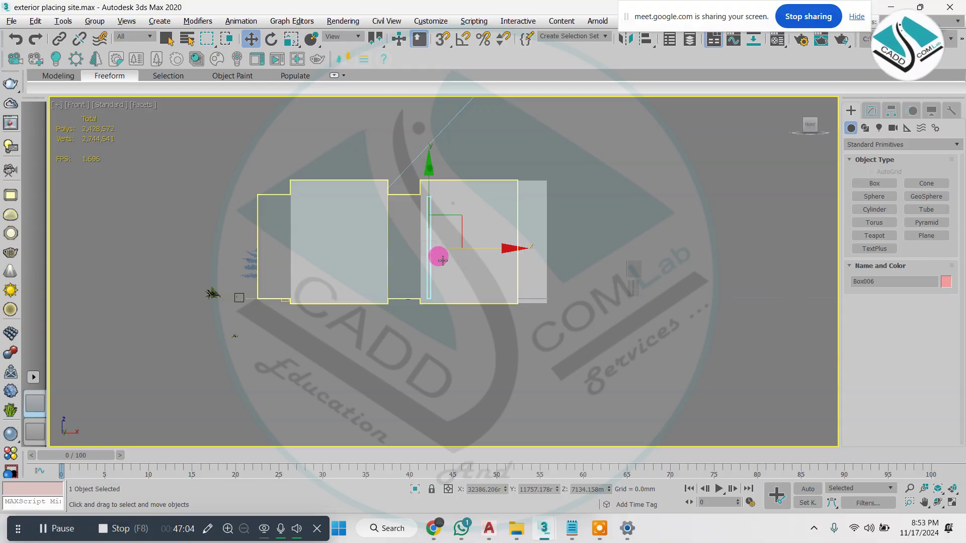
scroll(437, 266, down, 2)
key(t)
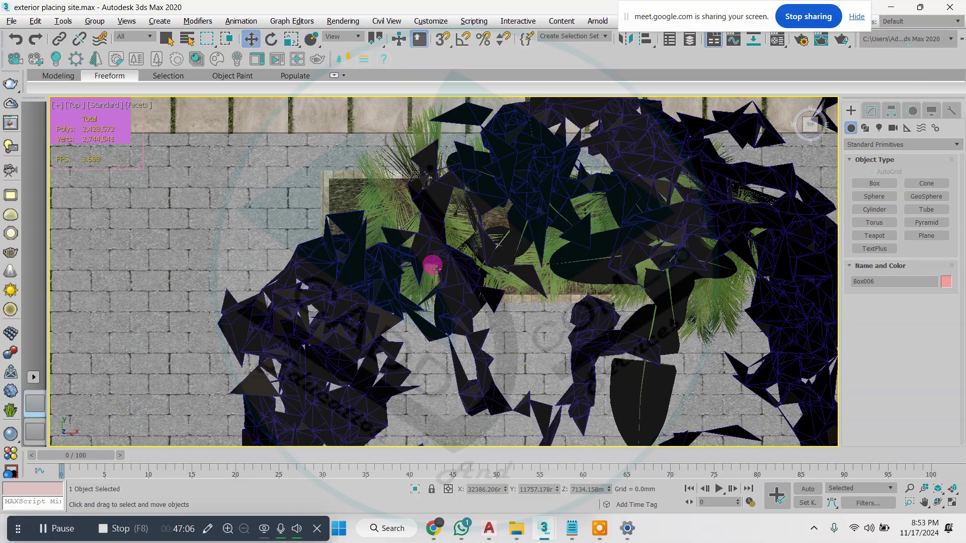
scroll(432, 264, down, 4)
key(l)
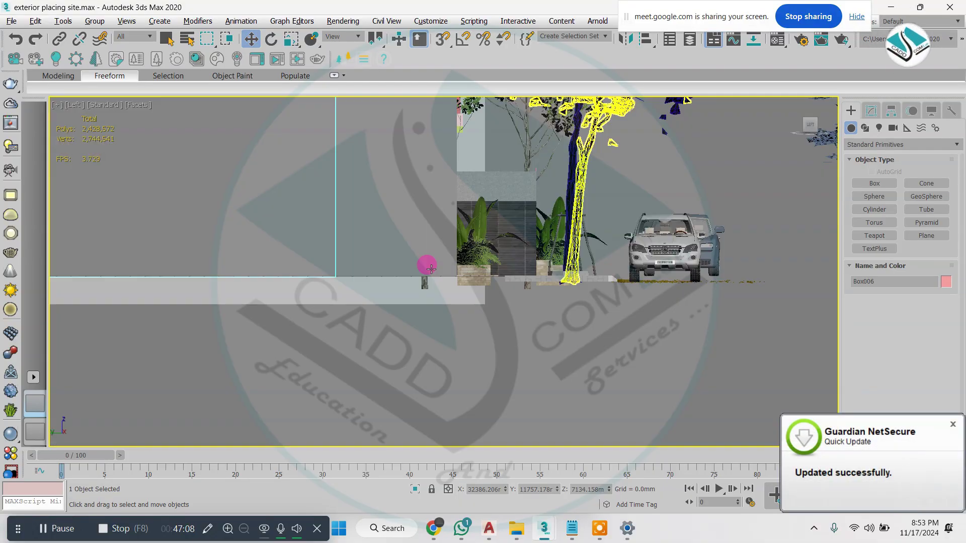
scroll(431, 268, down, 4)
scroll(428, 266, down, 3)
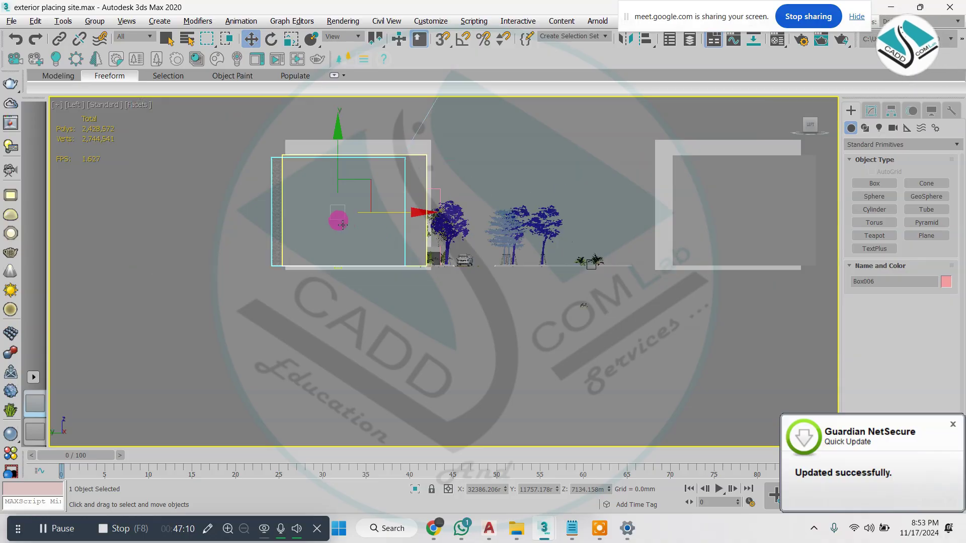
scroll(337, 222, up, 1)
key(alt+w)
key(alt+w)
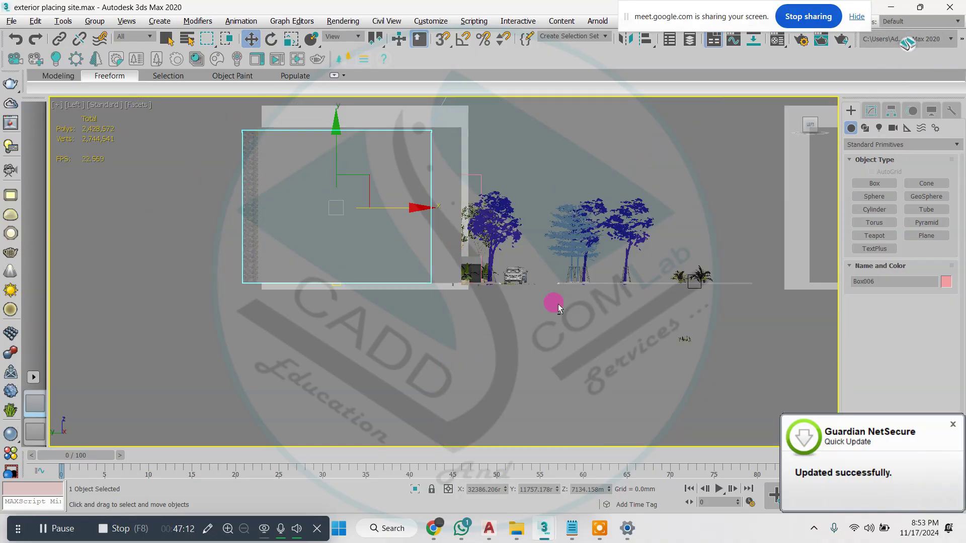
key(p)
alt+middle_drag(504, 248, 496, 249)
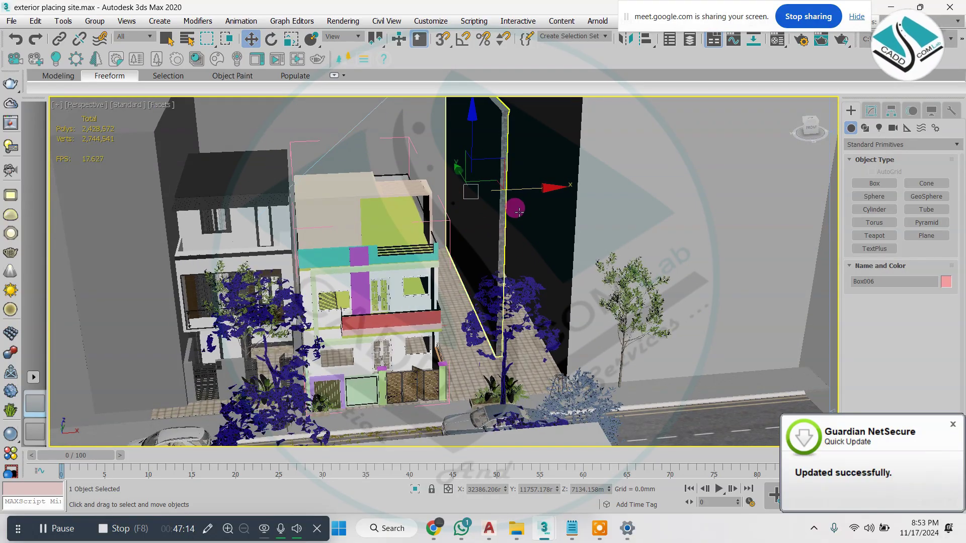
- Position the tall thin wall close beside the colored house, at about X 29877 mm and Y 7985 mm
drag(521, 190, 483, 199)
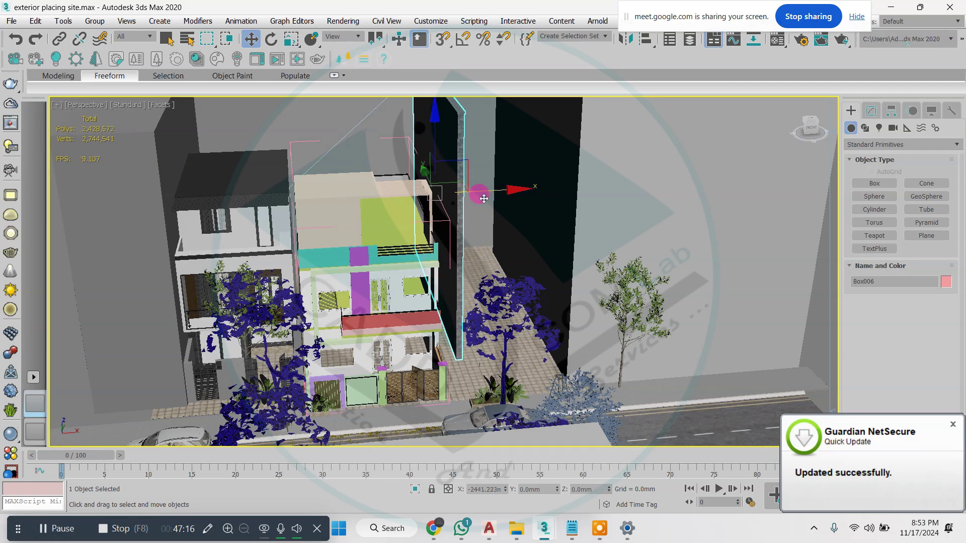
alt+middle_drag(483, 201, 421, 169)
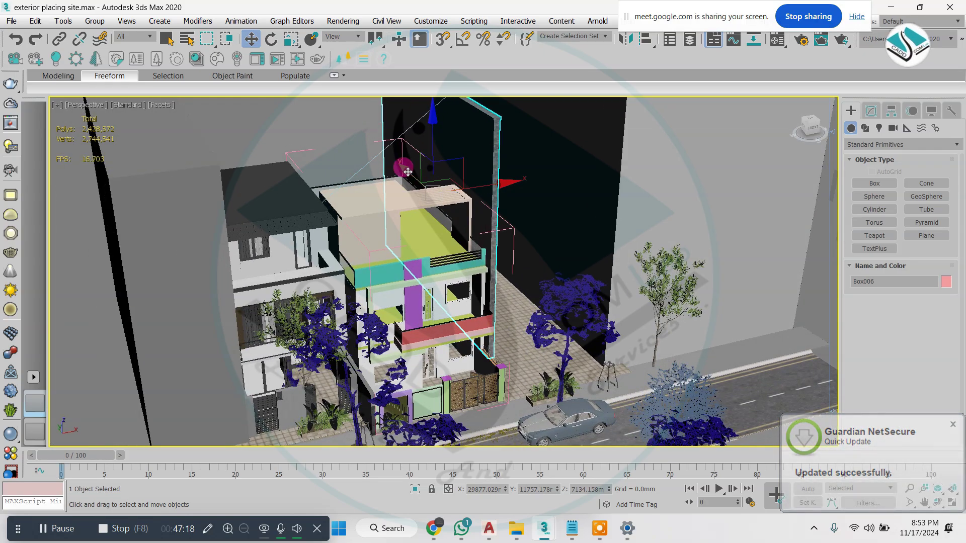
drag(408, 172, 427, 193)
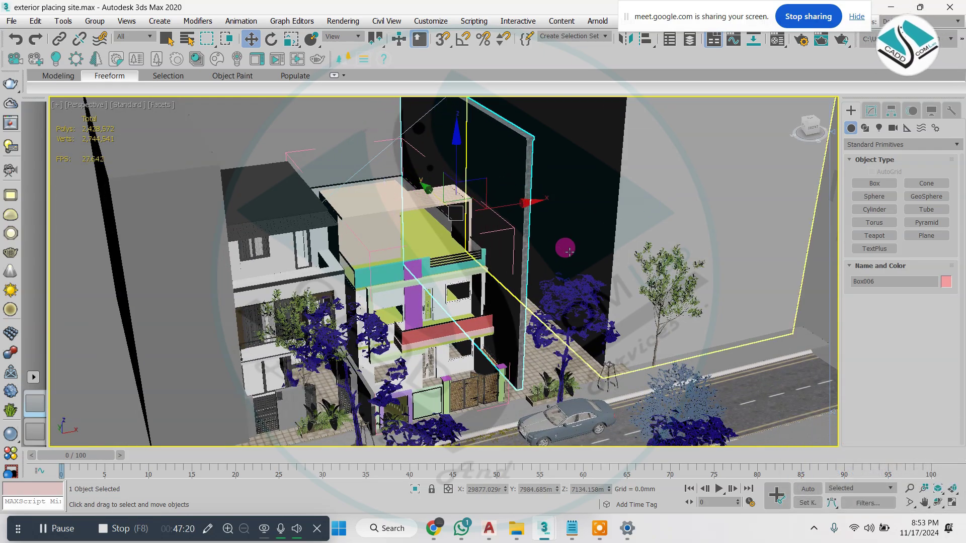
alt+middle_drag(569, 252, 557, 345)
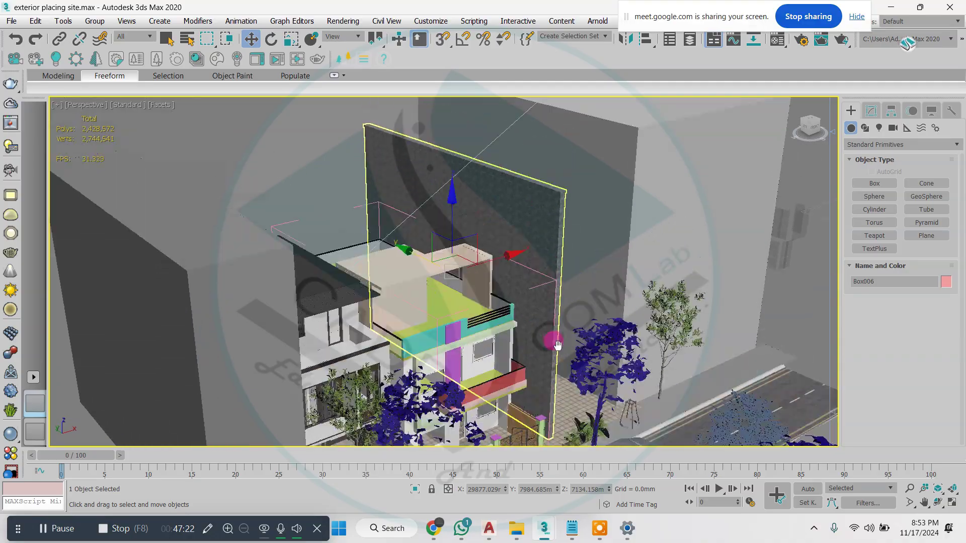
- Convert the tall thin wall to an Editable Poly and expand its sub-object levels
scroll(556, 342, up, 2)
scroll(508, 259, up, 3)
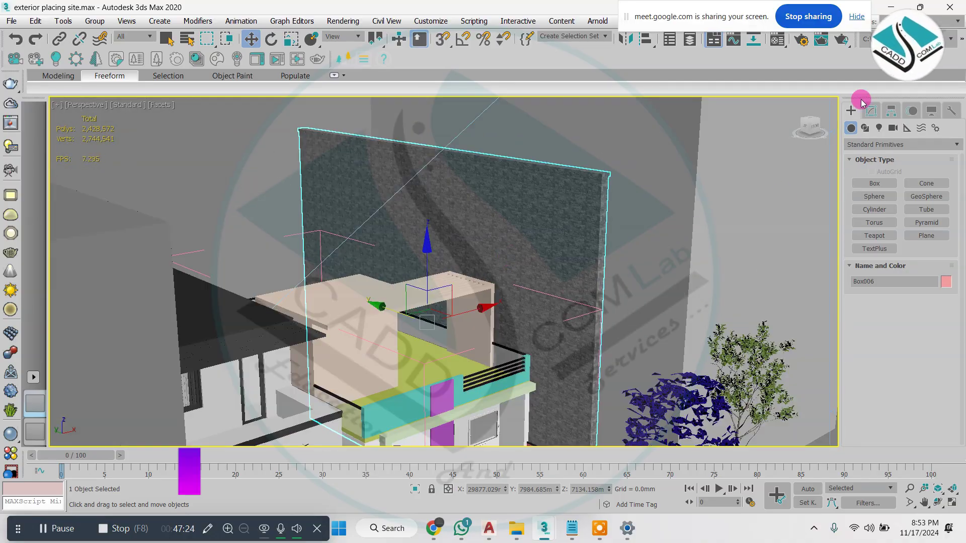
click(871, 110)
right_click(564, 184)
mouse_move(680, 322)
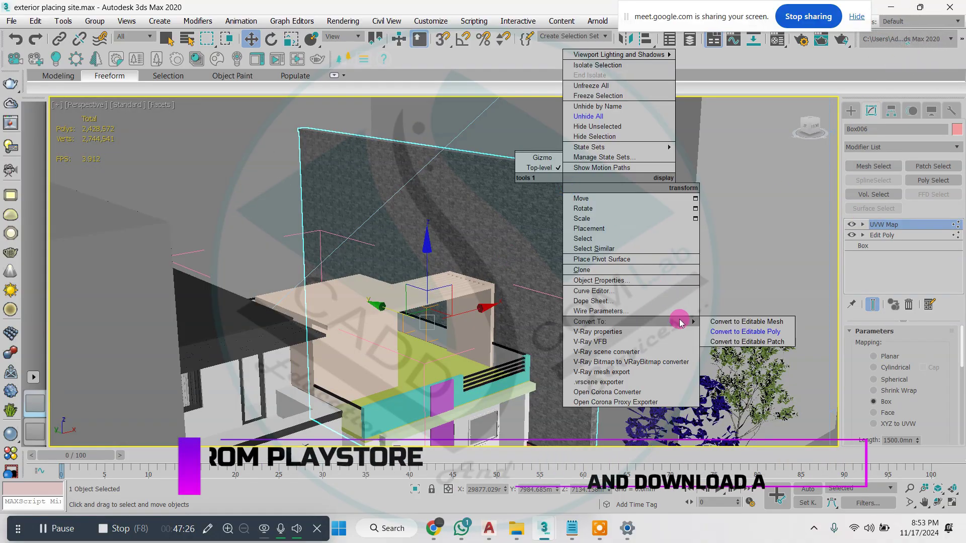
click(745, 332)
click(851, 225)
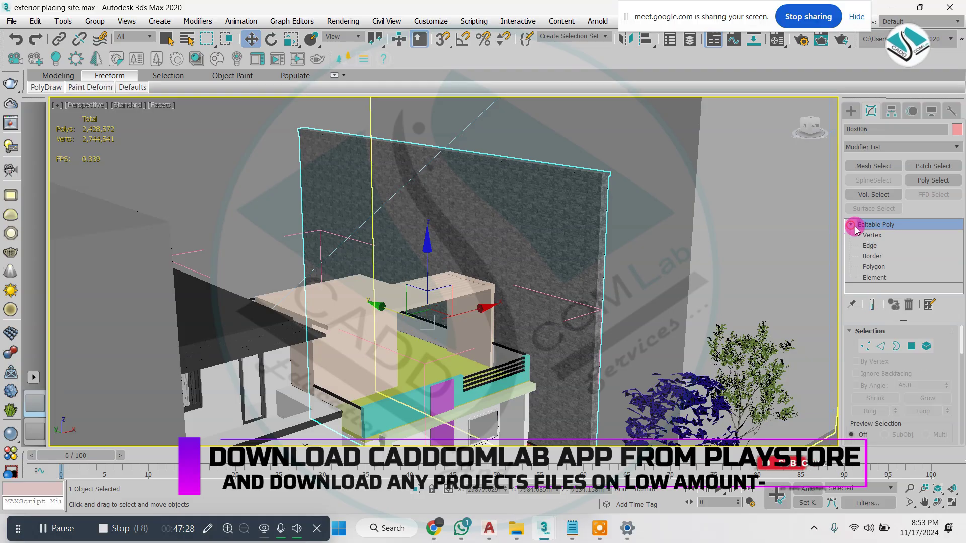
- Lower the thin wall's top vertices to about Z 8334 mm to reduce its height
click(873, 235)
click(607, 173)
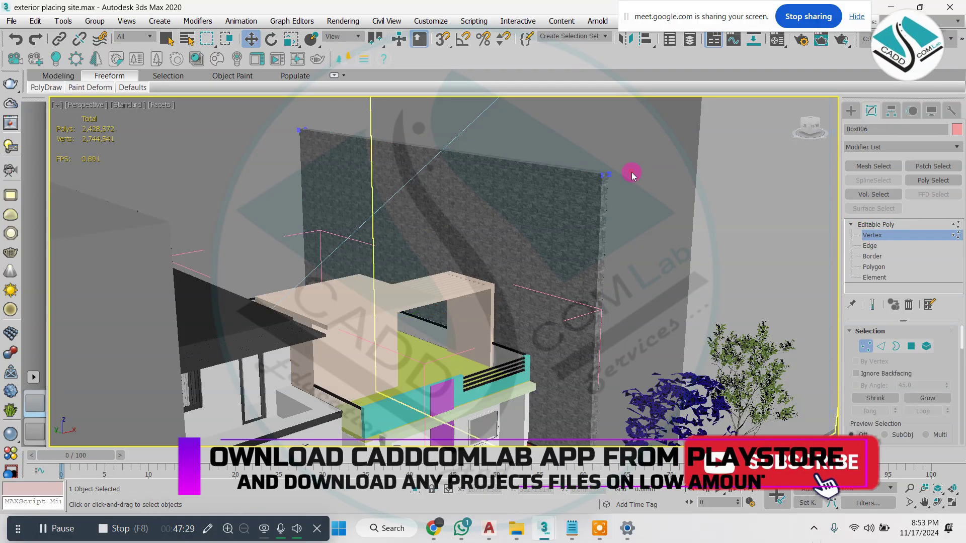
ctrl+click(301, 131)
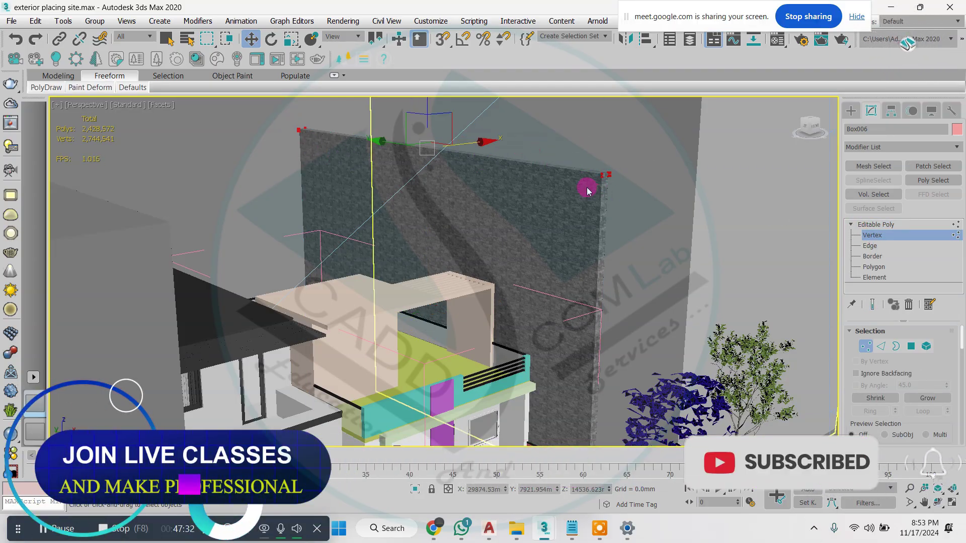
drag(425, 104, 430, 252)
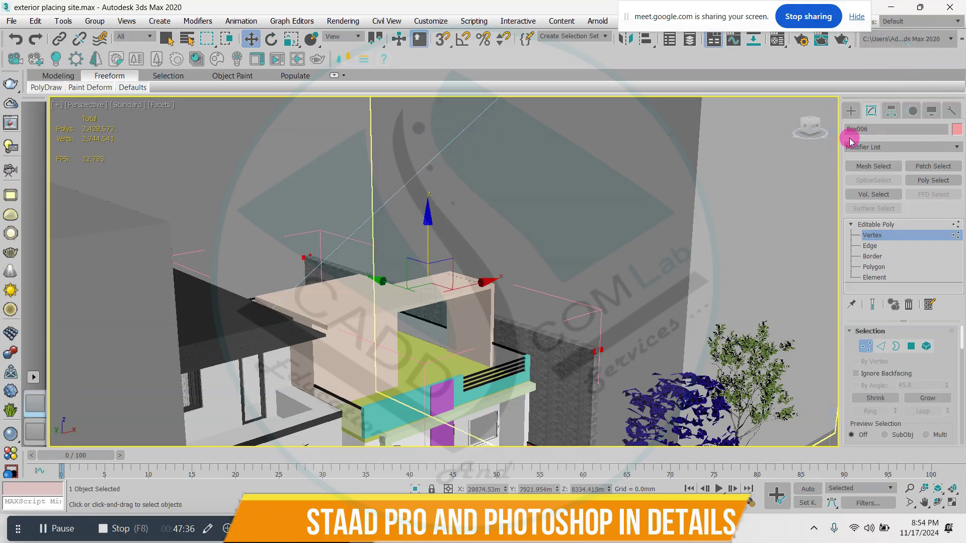
click(850, 110)
- Move the large building block back toward the lowered wall, to about X 37022 mm and Y 736 mm
scroll(605, 231, down, 5)
click(638, 341)
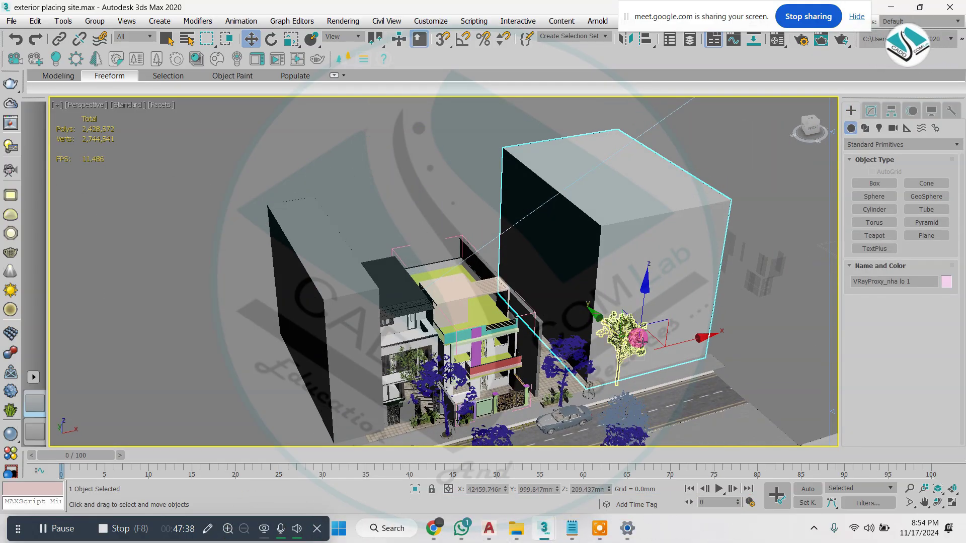
scroll(641, 342, up, 3)
scroll(631, 355, up, 3)
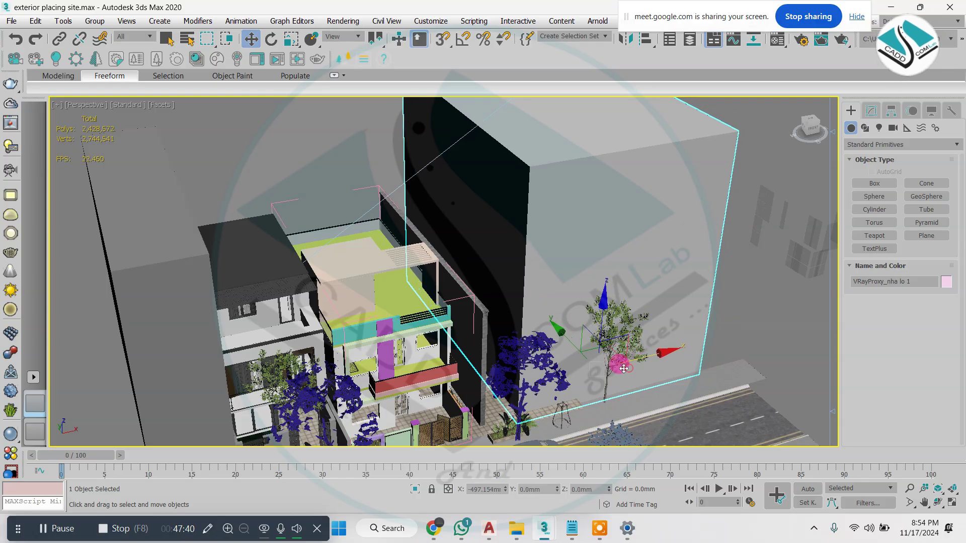
drag(560, 336, 612, 330)
middle_drag(406, 287, 535, 262)
scroll(547, 300, up, 4)
scroll(546, 300, down, 4)
drag(536, 261, 511, 306)
- Hide the Nha xuang quang group of building blocks on the opposite side of the street
alt+middle_drag(339, 242, 507, 282)
scroll(451, 223, down, 6)
scroll(715, 277, up, 2)
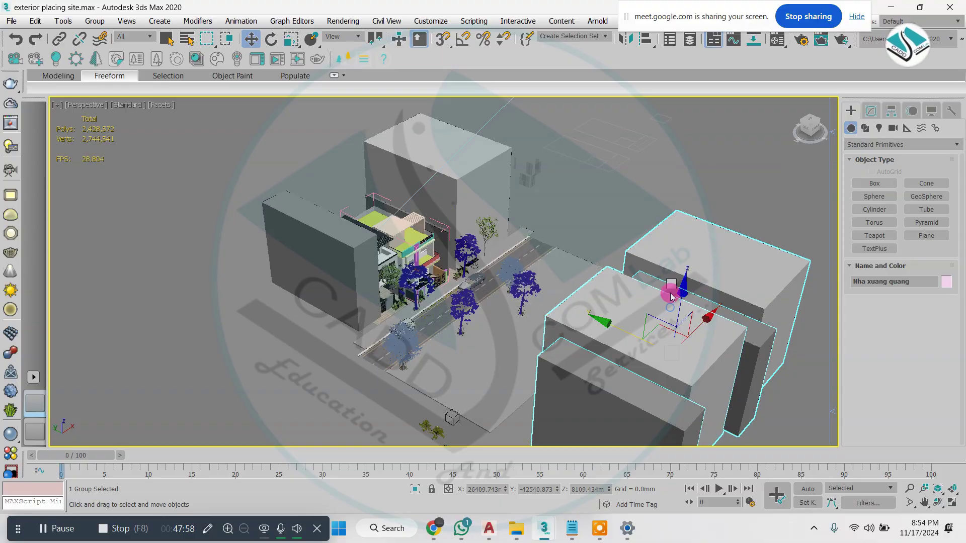
right_click(671, 298)
click(703, 242)
- Examine the colored house's facade, gate and neighbouring wall from several street-side angles
alt+middle_drag(429, 272, 339, 228)
scroll(464, 279, up, 8)
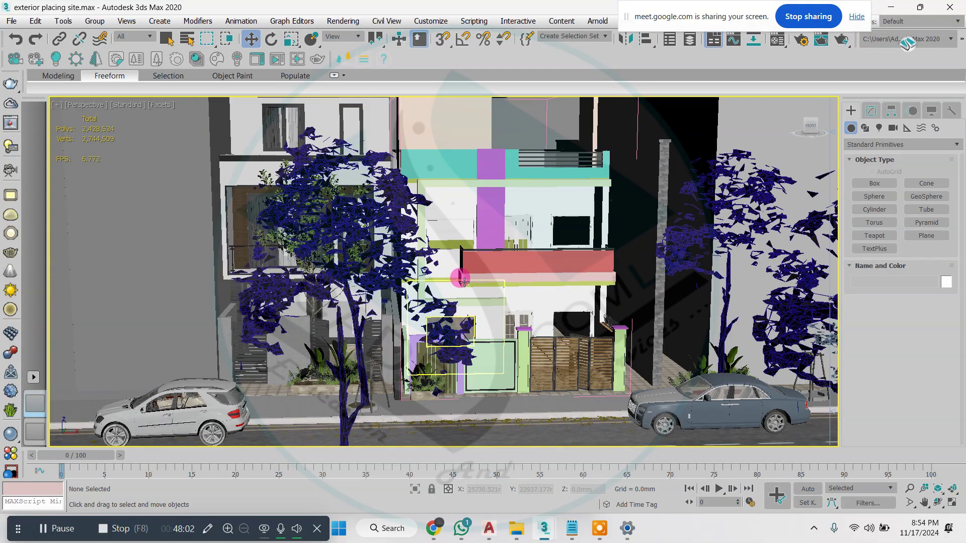
middle_drag(464, 282, 399, 284)
middle_drag(506, 287, 440, 277)
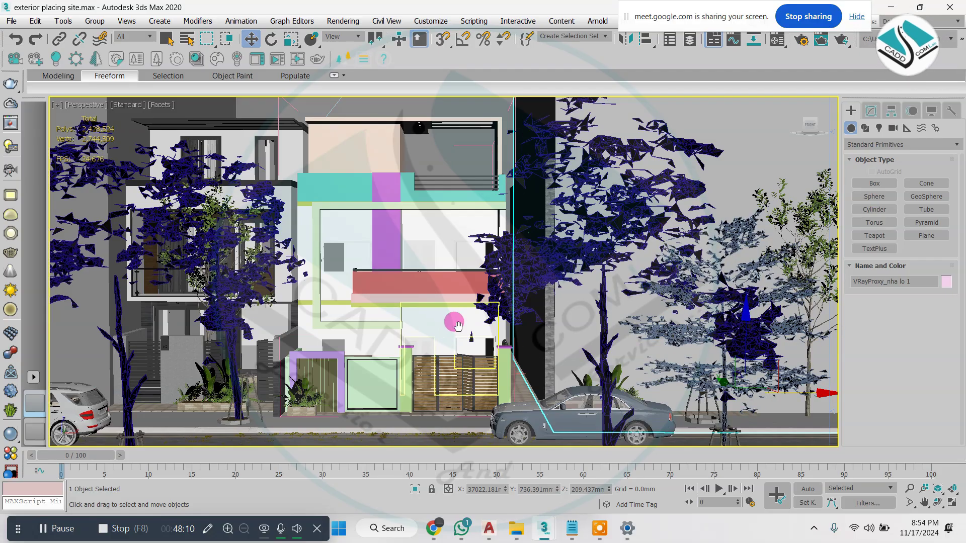
alt+middle_drag(456, 326, 520, 343)
middle_drag(521, 343, 512, 331)
scroll(496, 304, up, 3)
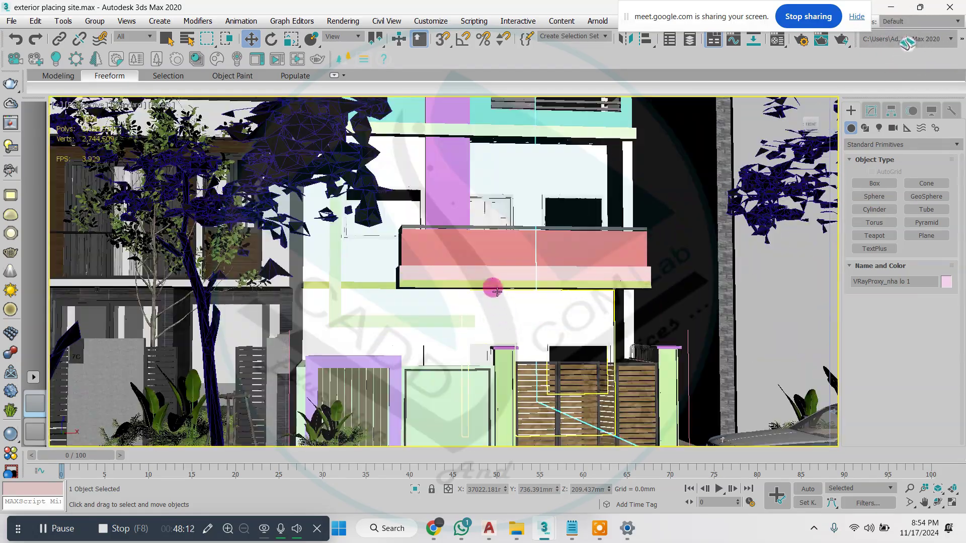
scroll(497, 291, down, 3)
scroll(460, 285, up, 3)
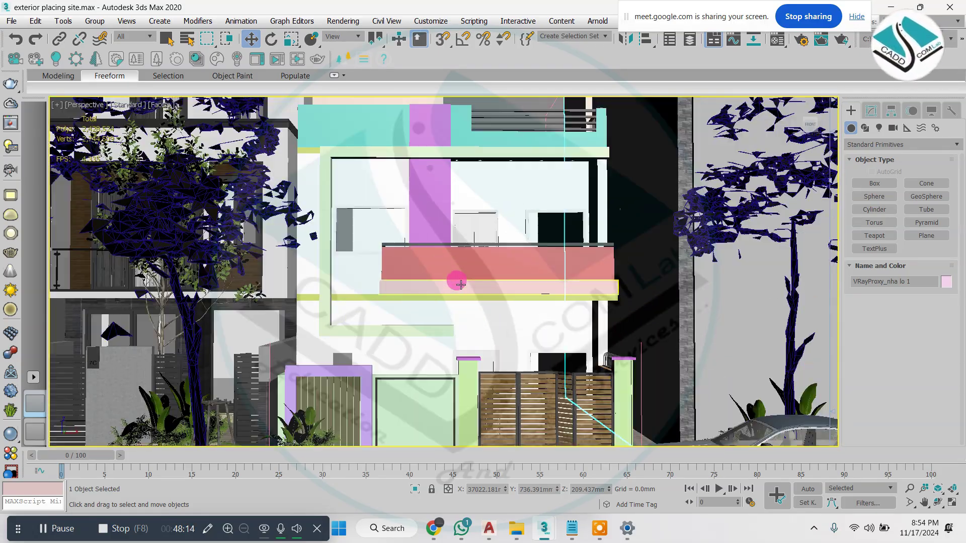
scroll(429, 251, down, 3)
alt+middle_drag(430, 251, 459, 253)
alt+middle_drag(560, 237, 519, 293)
scroll(520, 293, down, 3)
scroll(428, 283, up, 3)
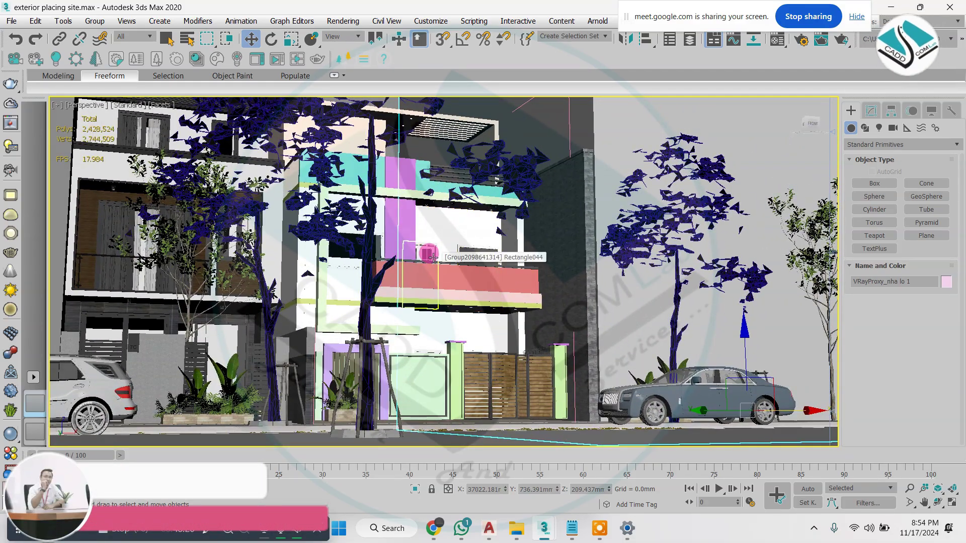
key(alt+w)
key(alt+w)
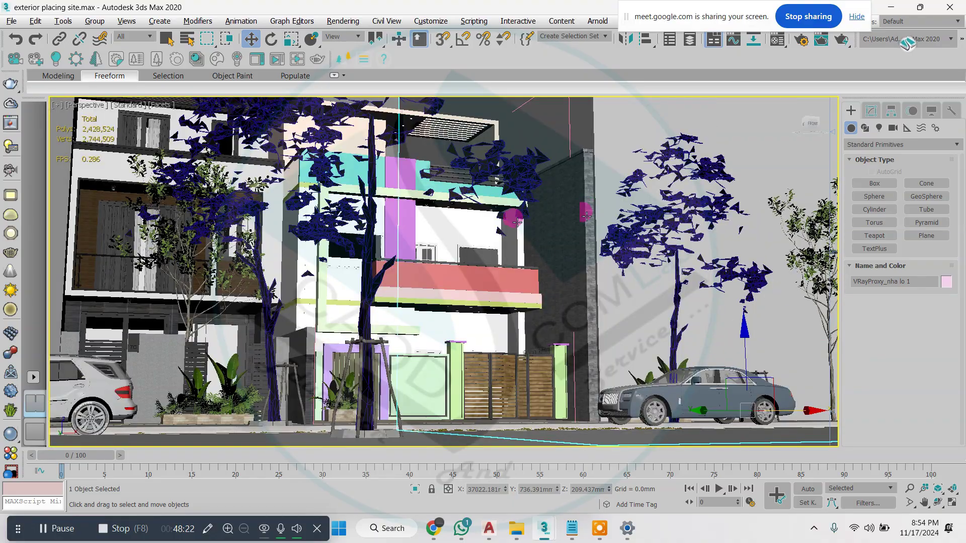
- Display the large building block's VRayProxy parameters and bring up its object commands
scroll(486, 242, down, 5)
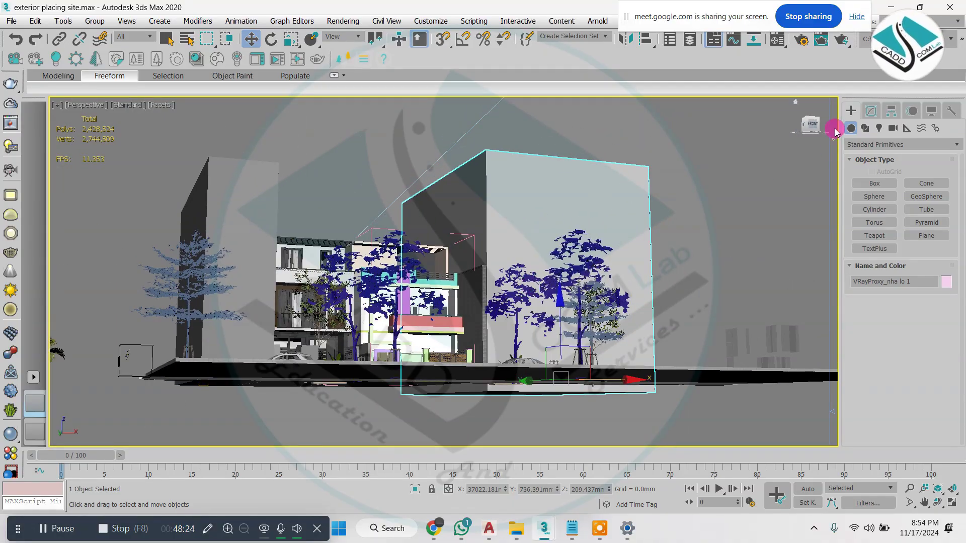
click(870, 111)
right_click(635, 151)
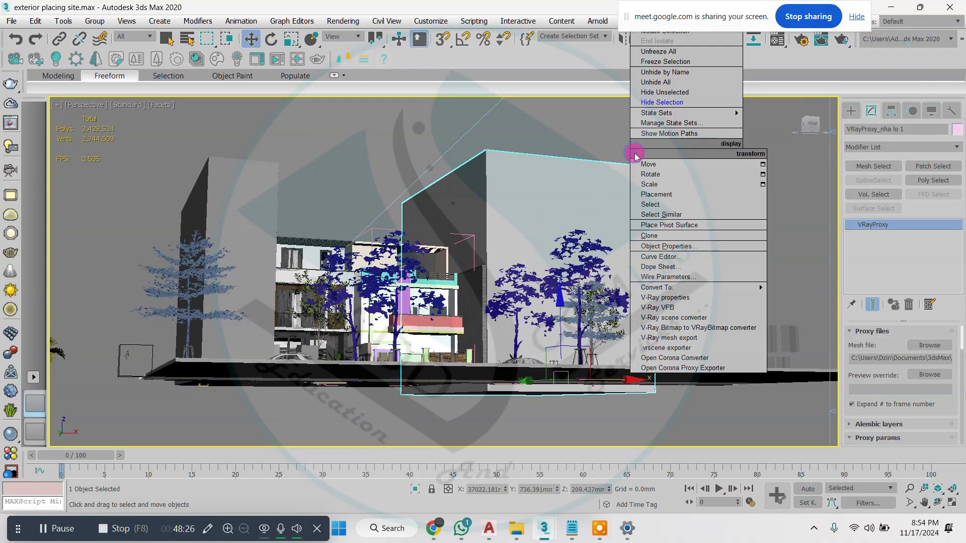